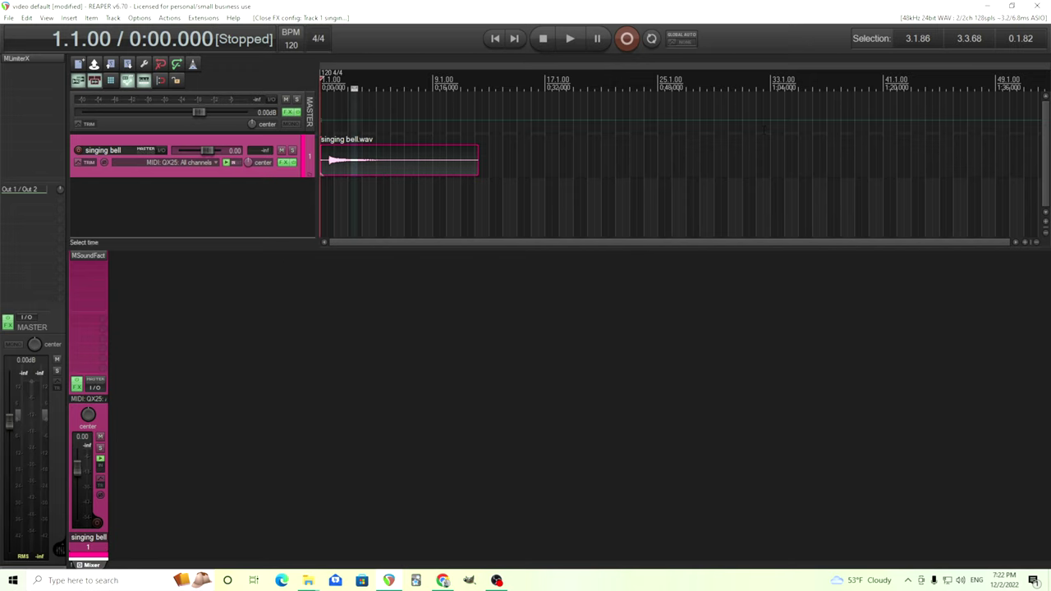
Audition the singing bell track, then set MSoundFactory's envelope attack to 0 ms and sustain to 0 dB
click(570, 39)
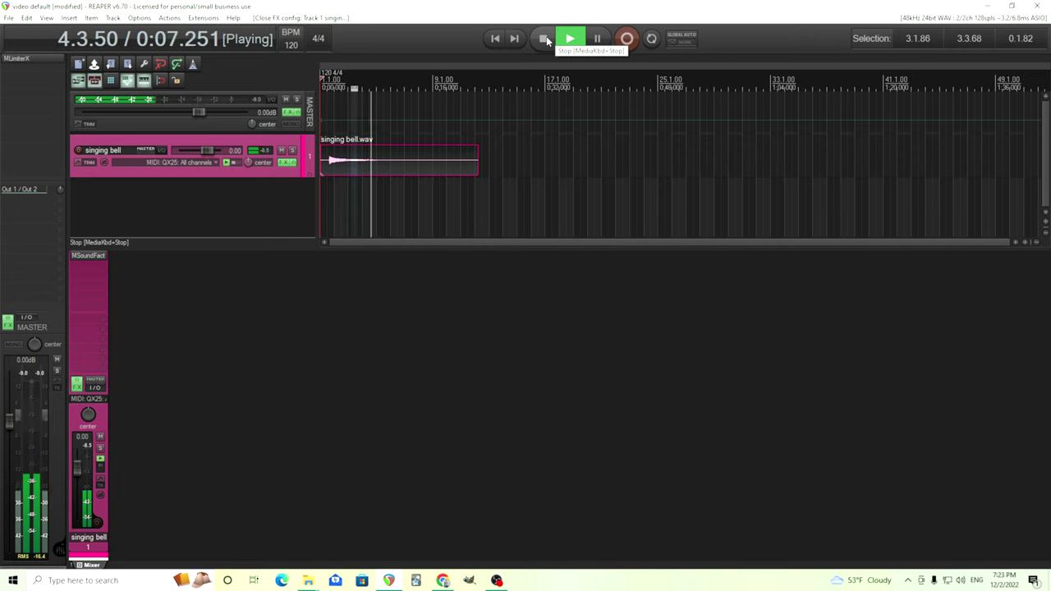
click(545, 39)
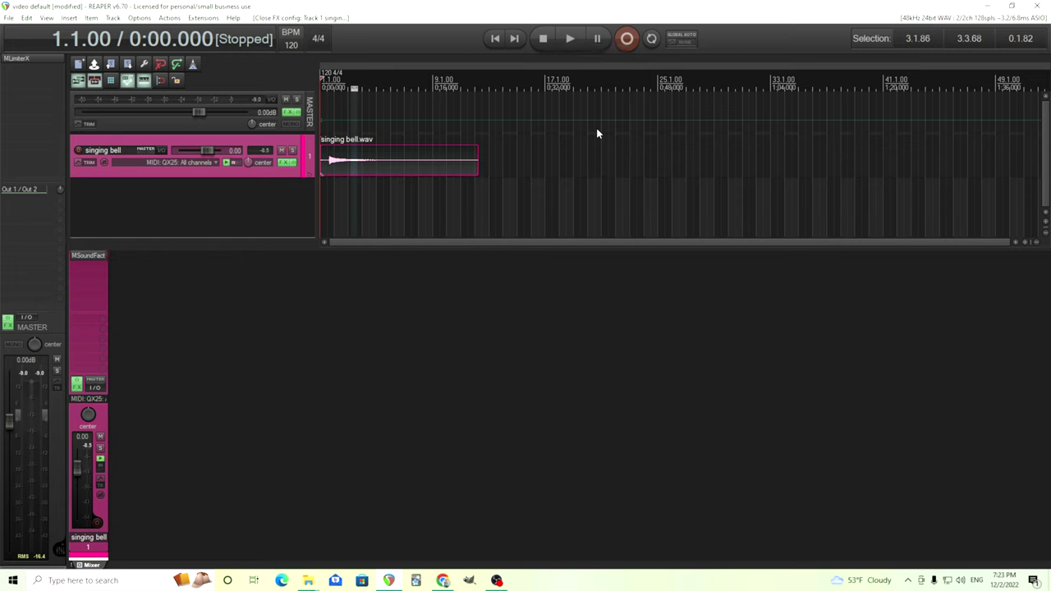
click(85, 257)
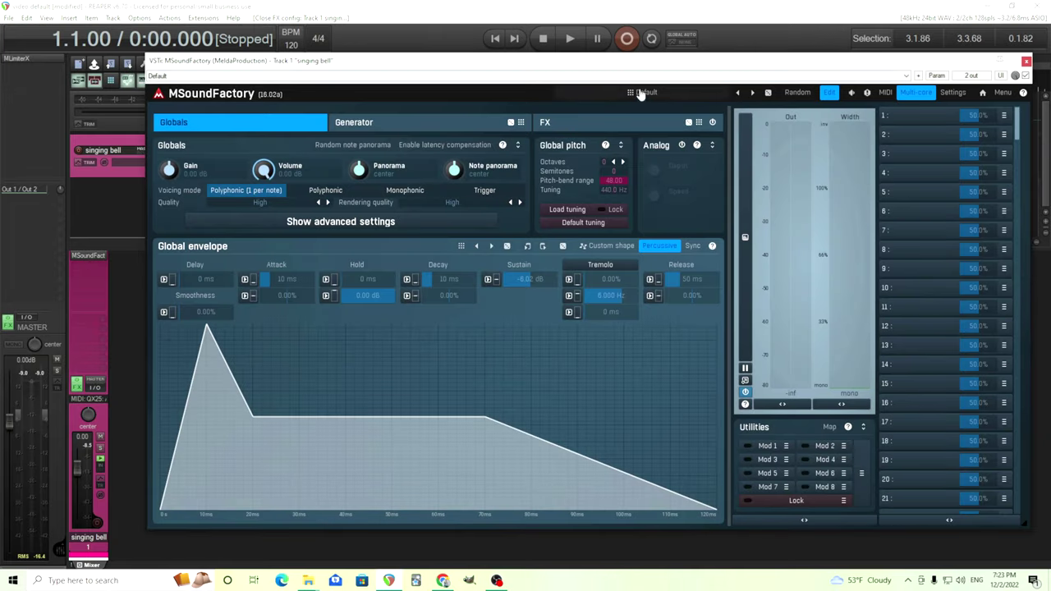
drag(290, 279, 289, 312)
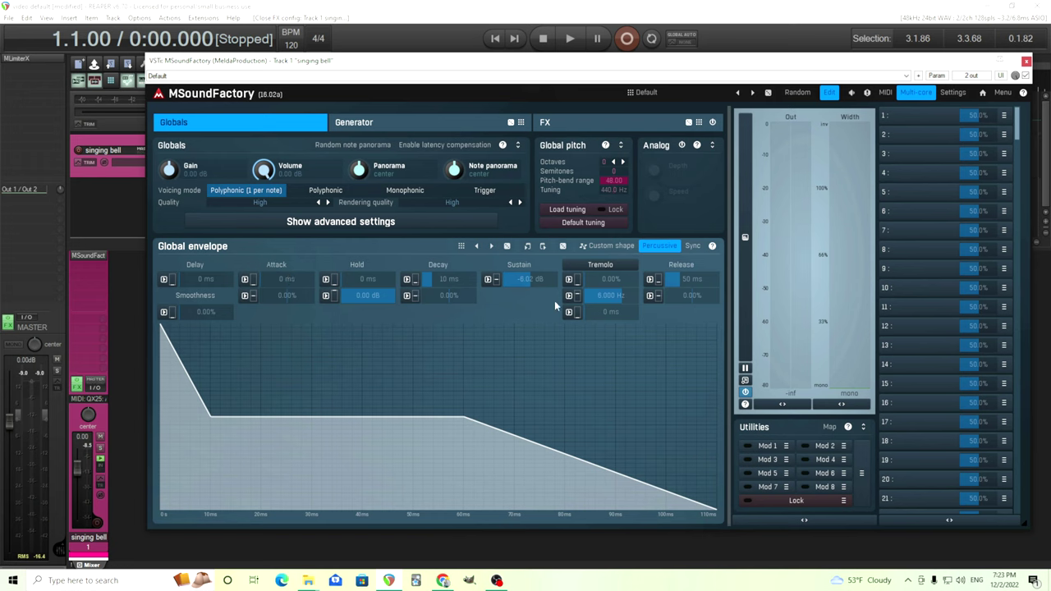
drag(538, 281, 522, 274)
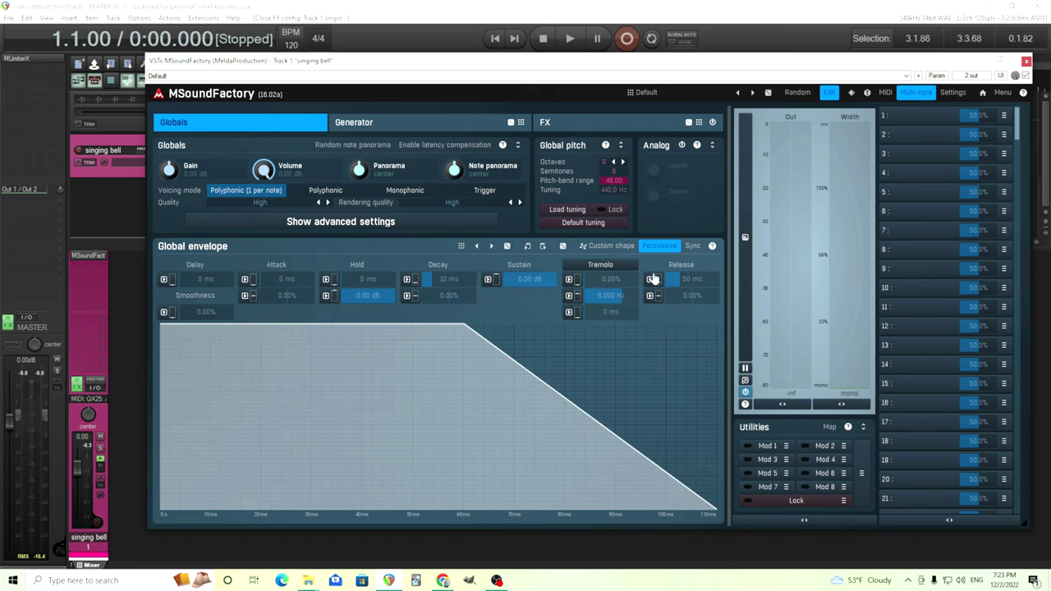
Add a GranularSampler to the first generator slot and load its Default preset
click(417, 126)
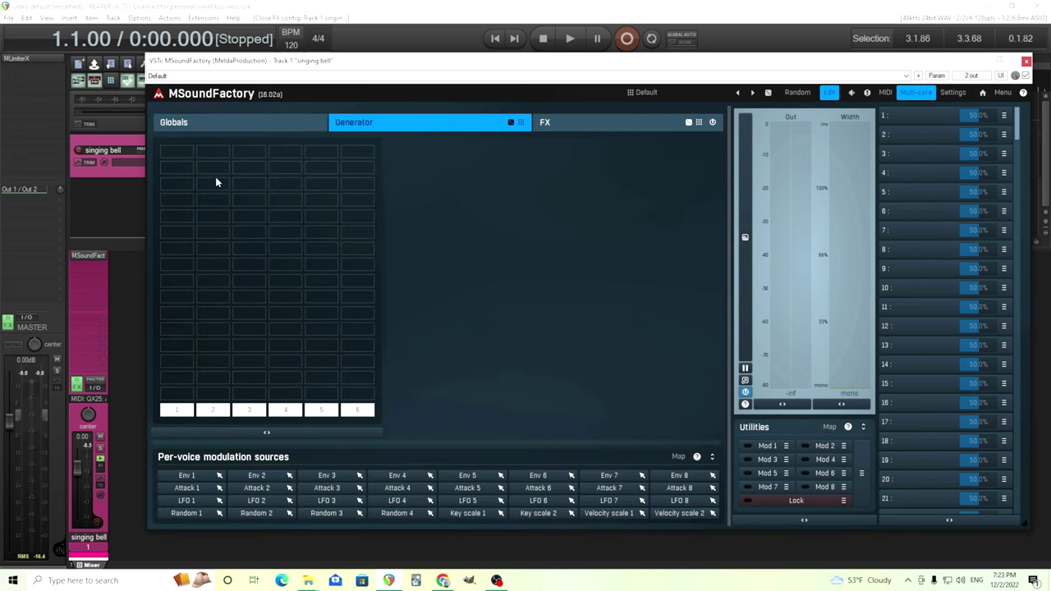
click(171, 158)
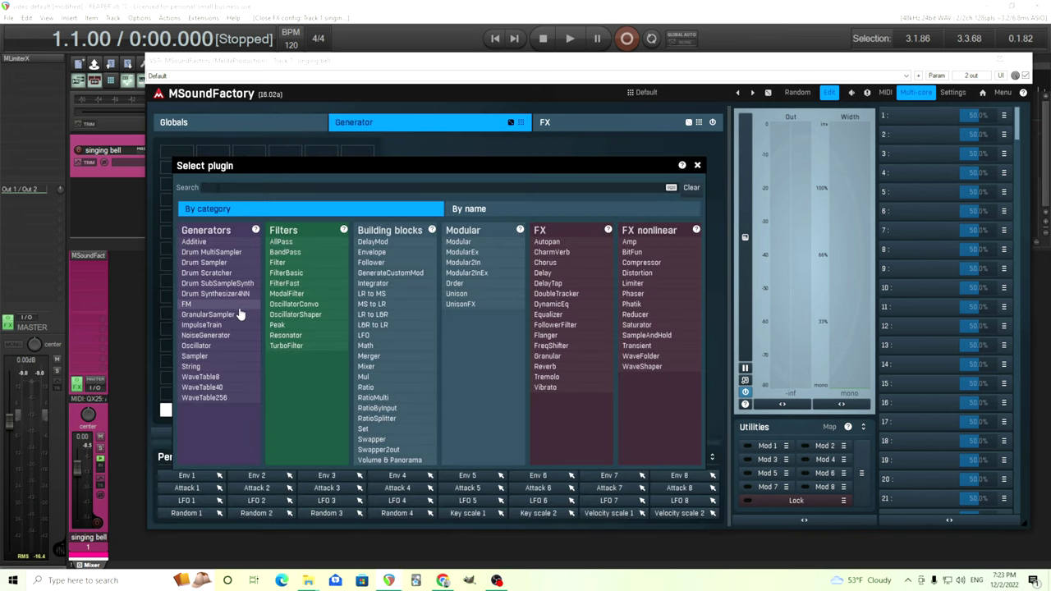
click(210, 315)
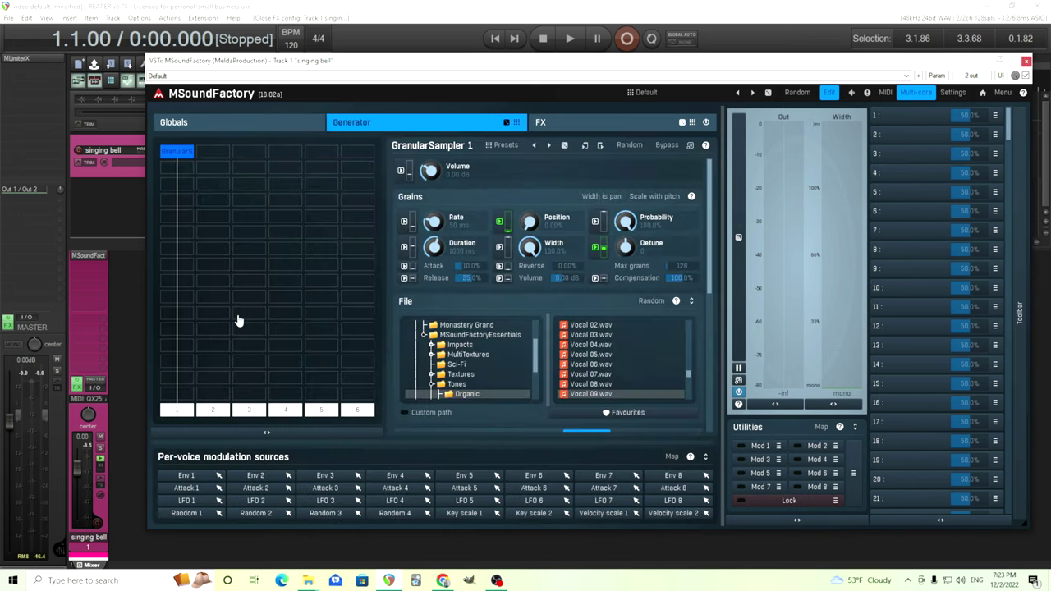
click(505, 145)
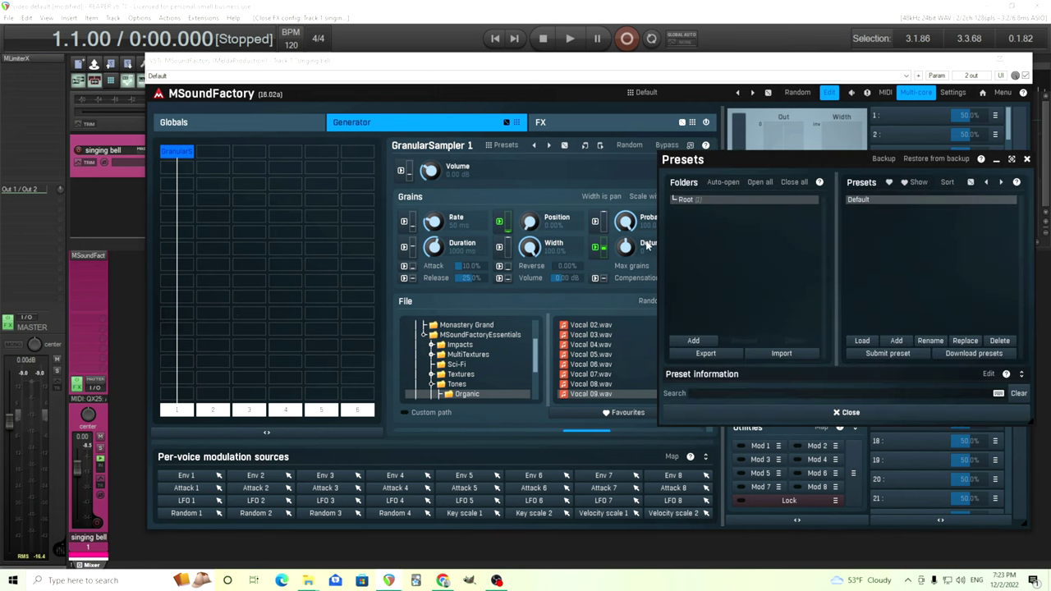
click(859, 201)
click(874, 413)
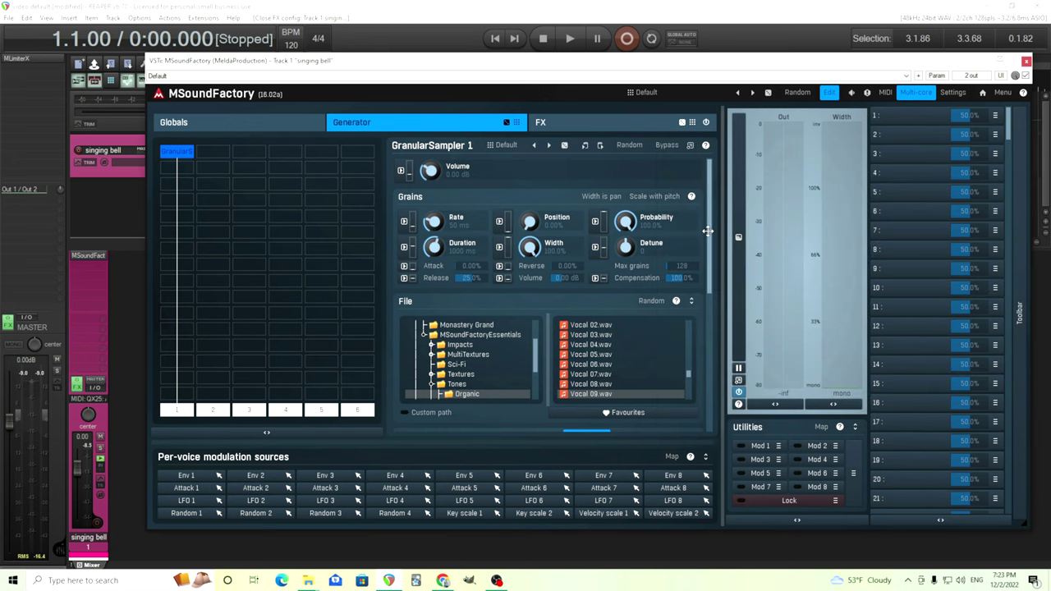
Record-arm the singing bell track to hear the GranularSampler's default vocal sample
drag(707, 231, 714, 333)
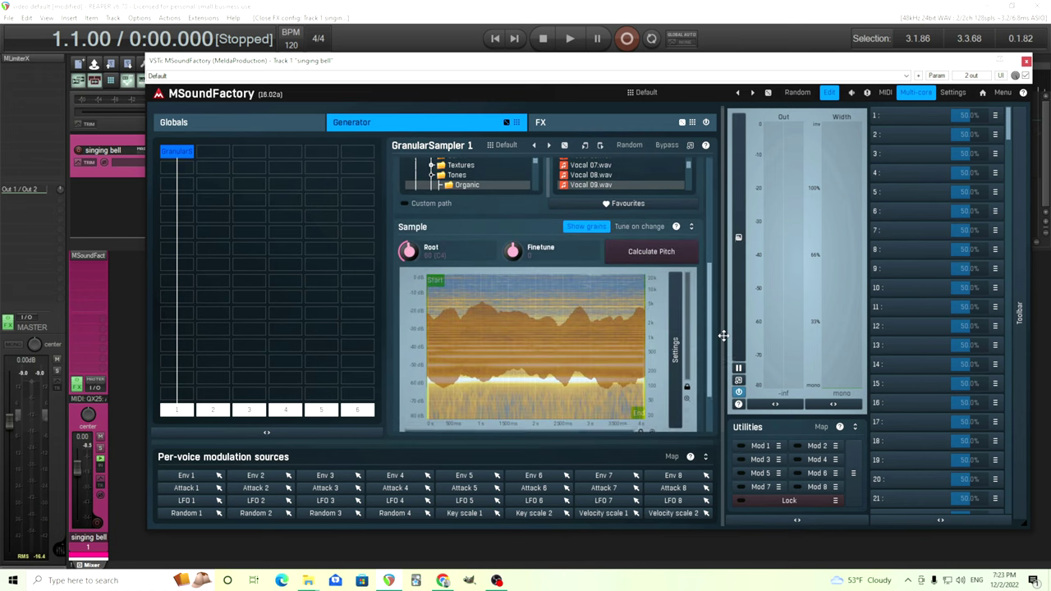
click(97, 524)
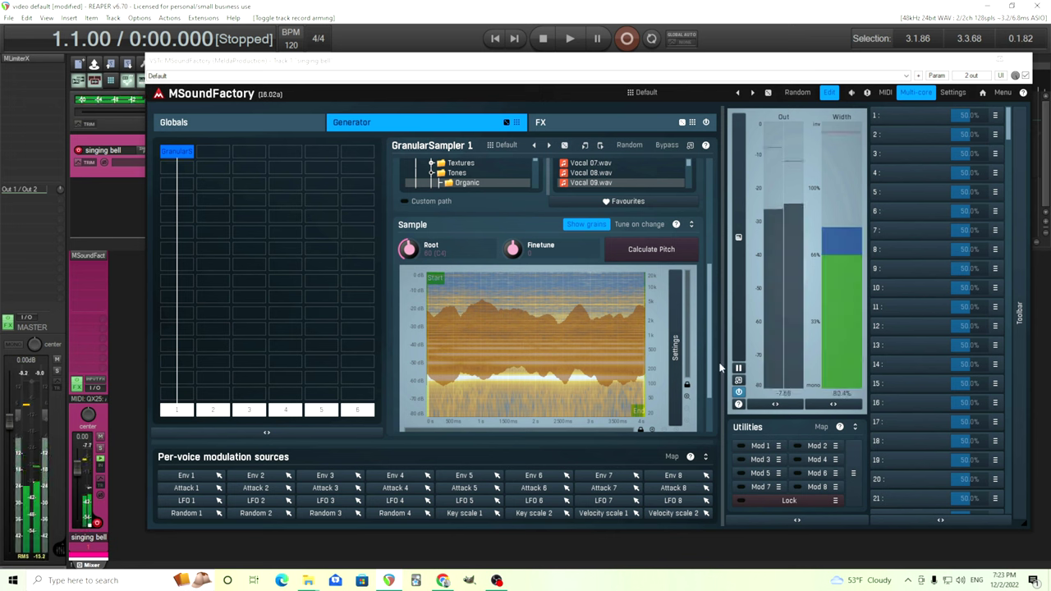
drag(712, 362, 713, 308)
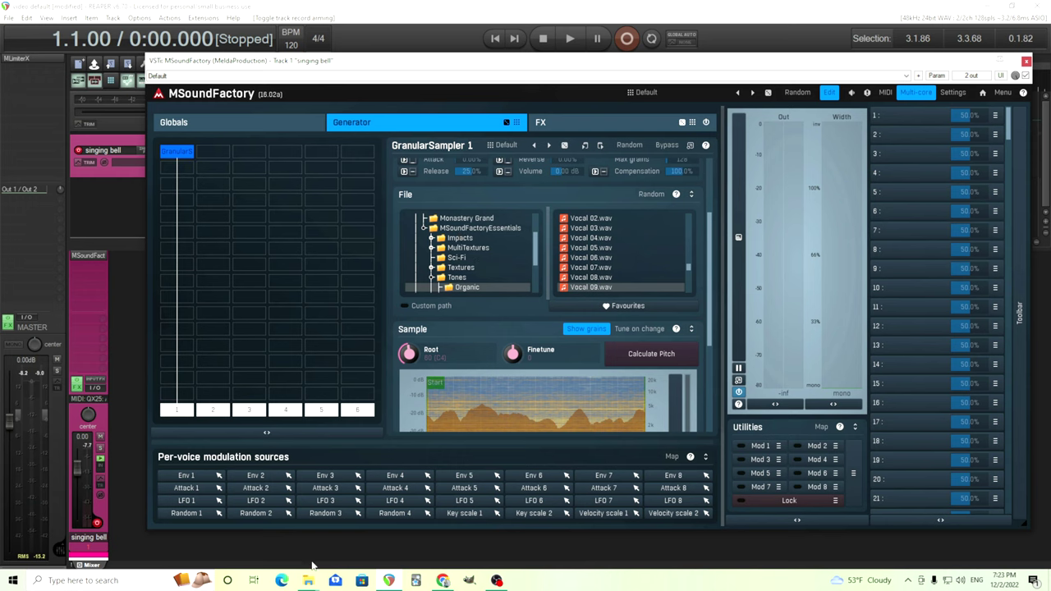
Drag singing bell.wav from the New folder window into the GranularSampler's file browser, then minimize Explorer
mouse_move(315, 575)
click(356, 542)
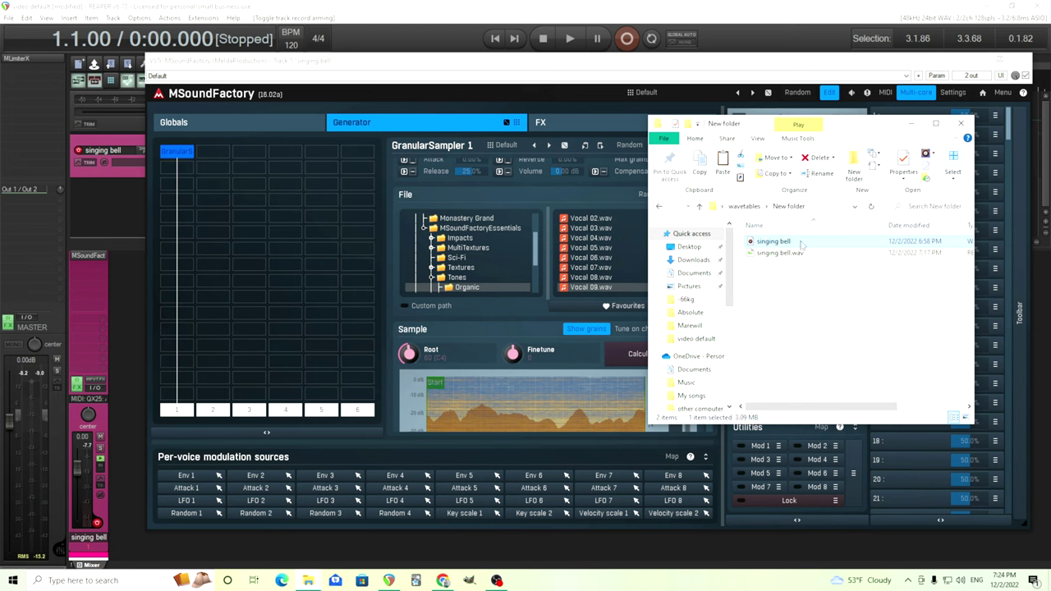
drag(802, 244, 527, 383)
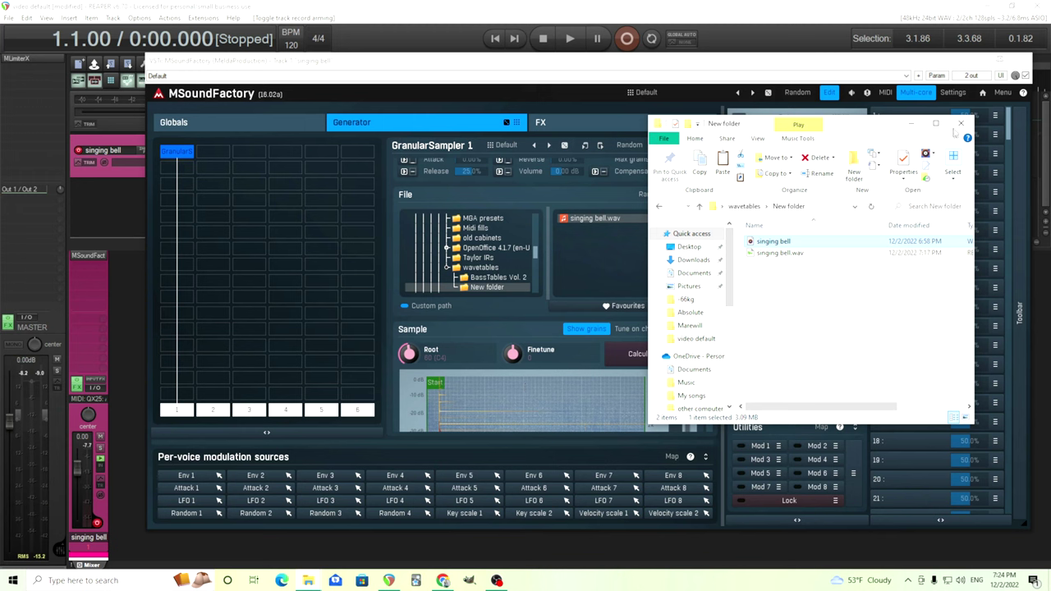
click(911, 123)
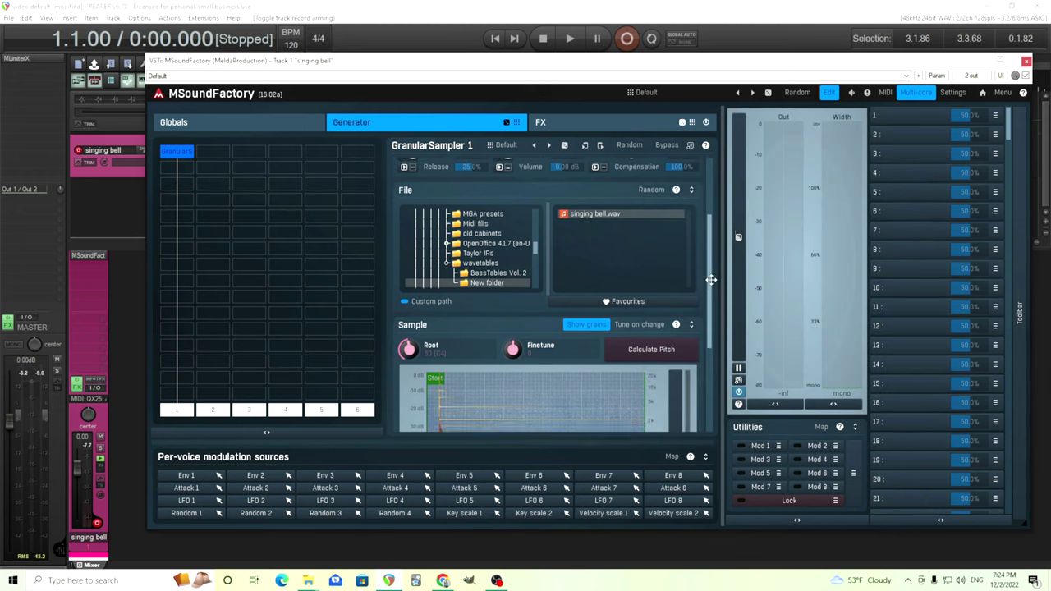
Nudge the singing bell sample's Start marker slightly later and adjust the grain Rate and Width knobs
scroll(714, 285, down, 4)
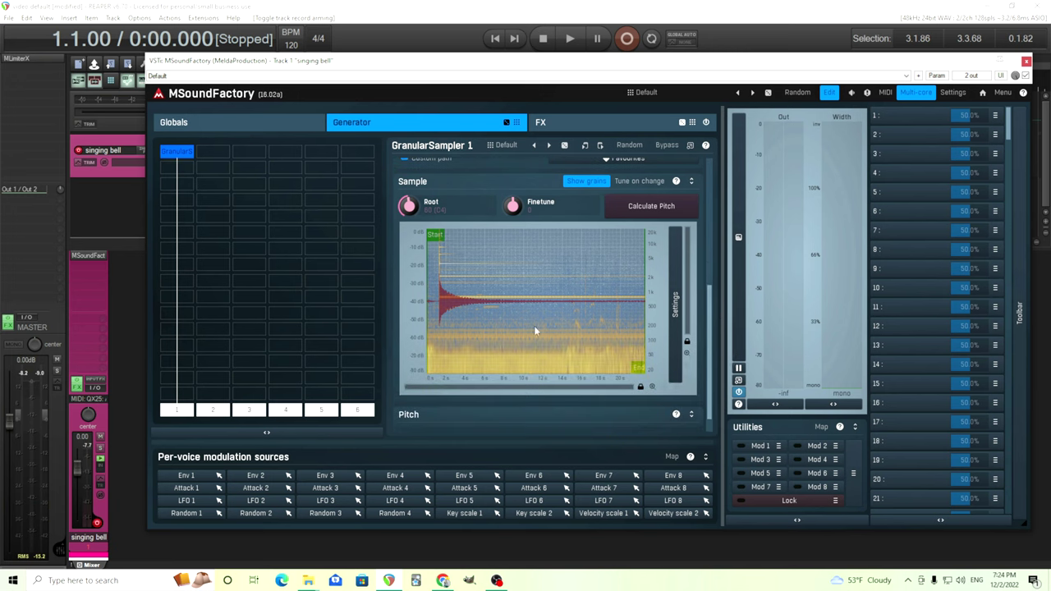
drag(434, 236, 440, 236)
drag(439, 233, 441, 234)
scroll(708, 302, up, 5)
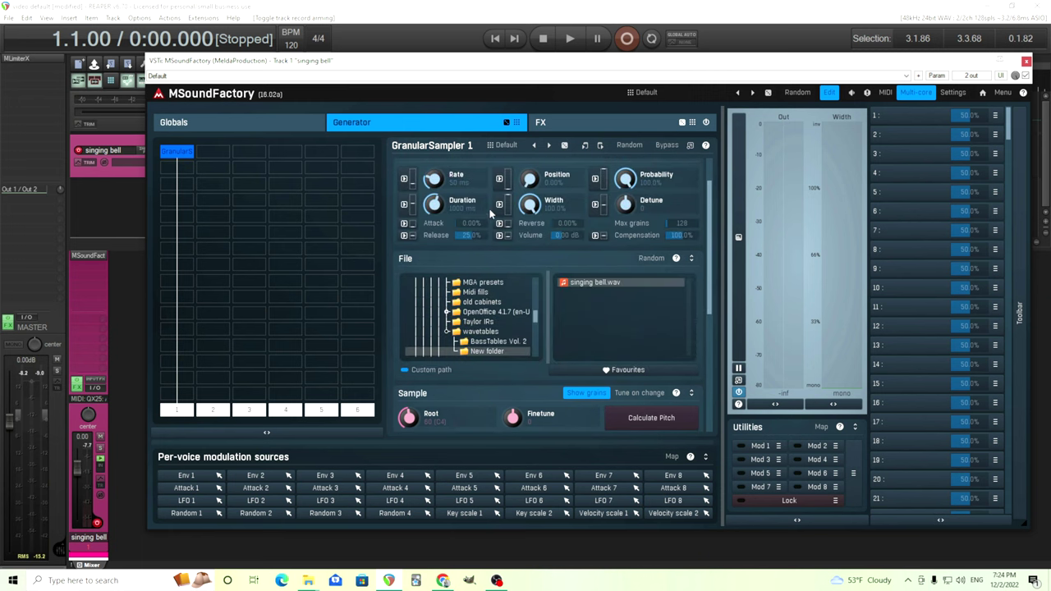
scroll(432, 178, up, 1)
scroll(525, 201, down, 5)
scroll(704, 210, down, 3)
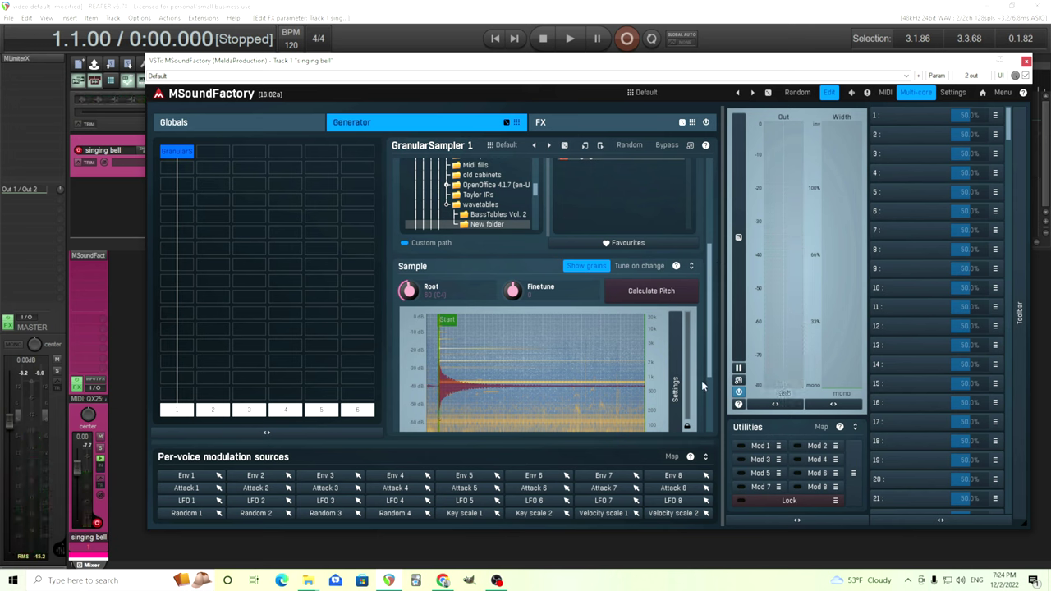
Zoom into the spectrogram and place the sample Start near 1258 ms, at the bell's attack
scroll(711, 364, down, 2)
scroll(473, 308, up, 4)
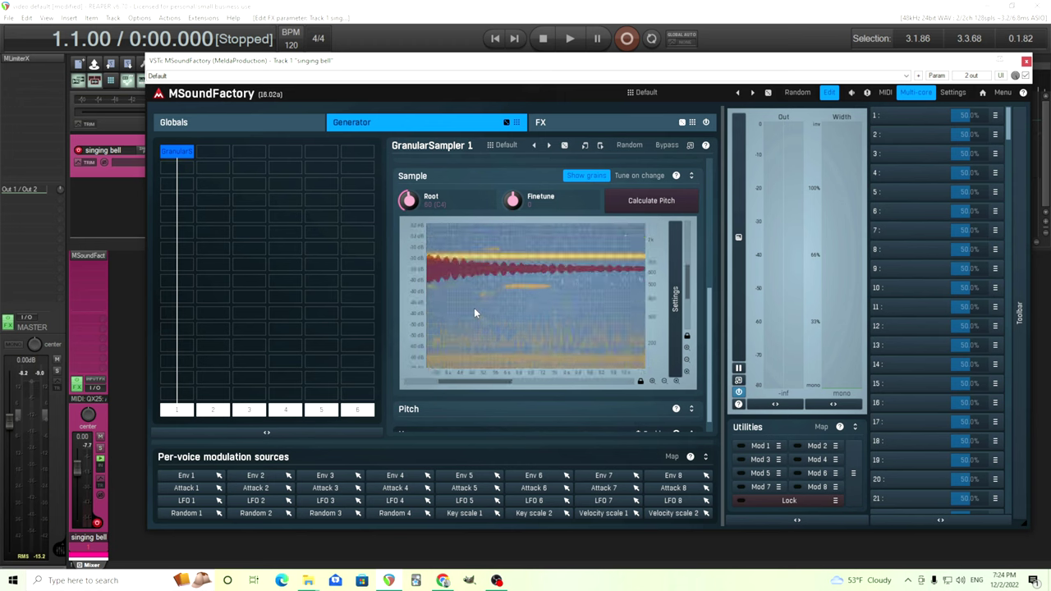
drag(475, 382, 439, 381)
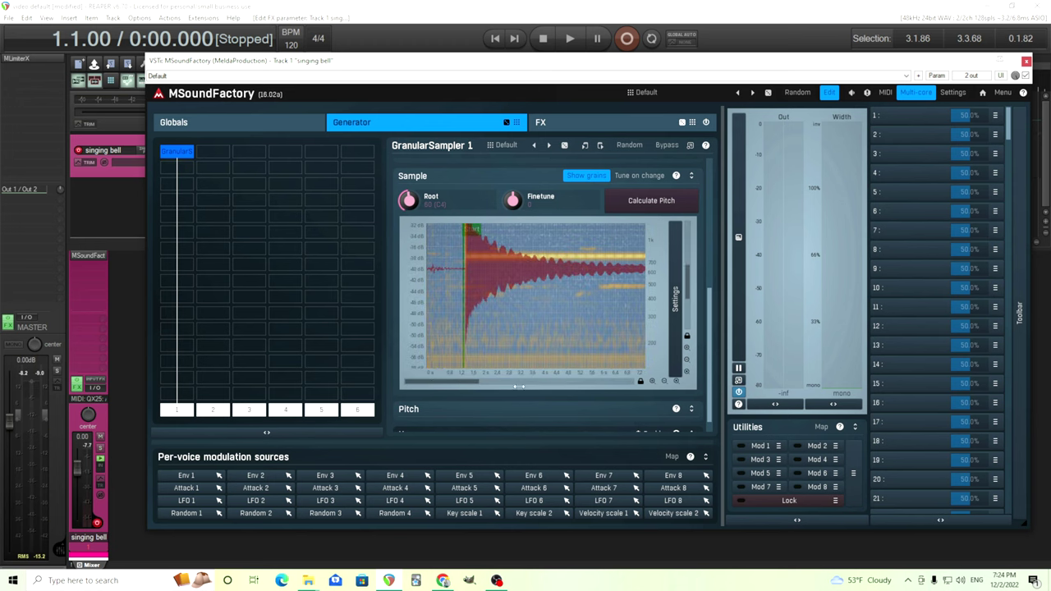
drag(681, 294, 682, 270)
drag(474, 230, 476, 231)
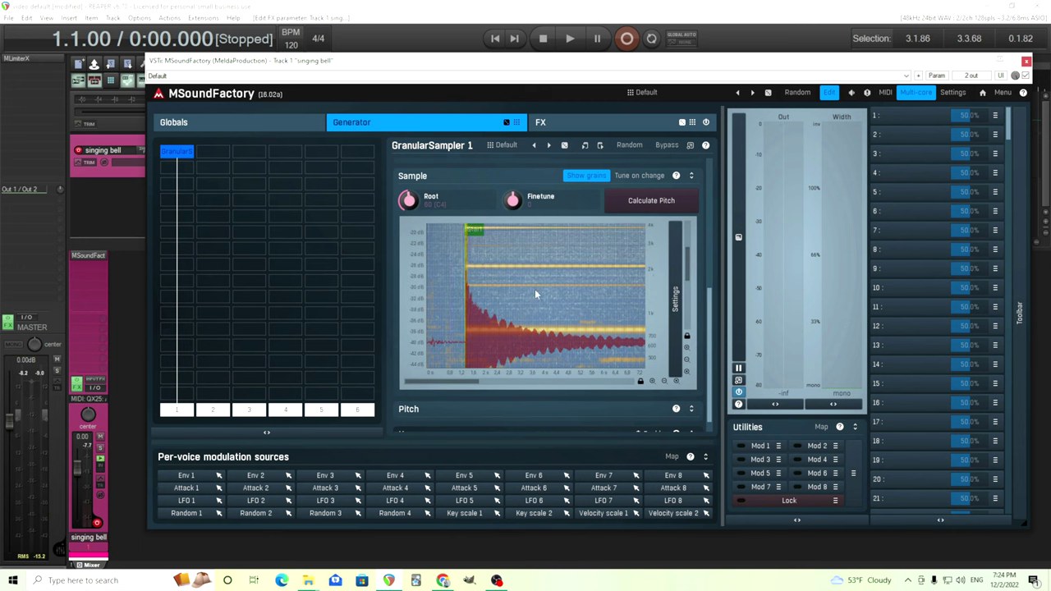
scroll(537, 303, down, 5)
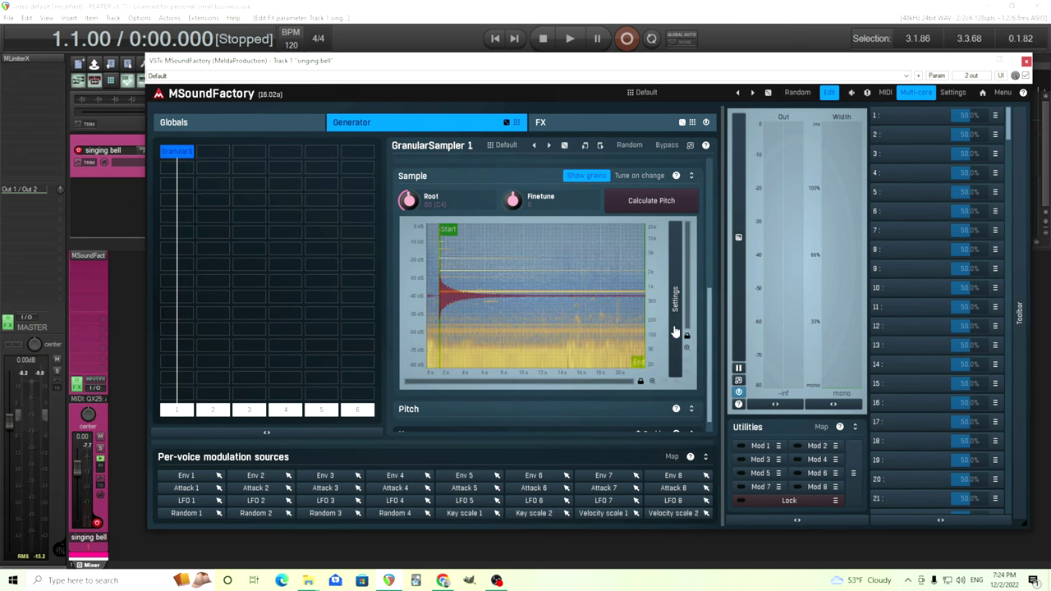
drag(712, 316, 717, 258)
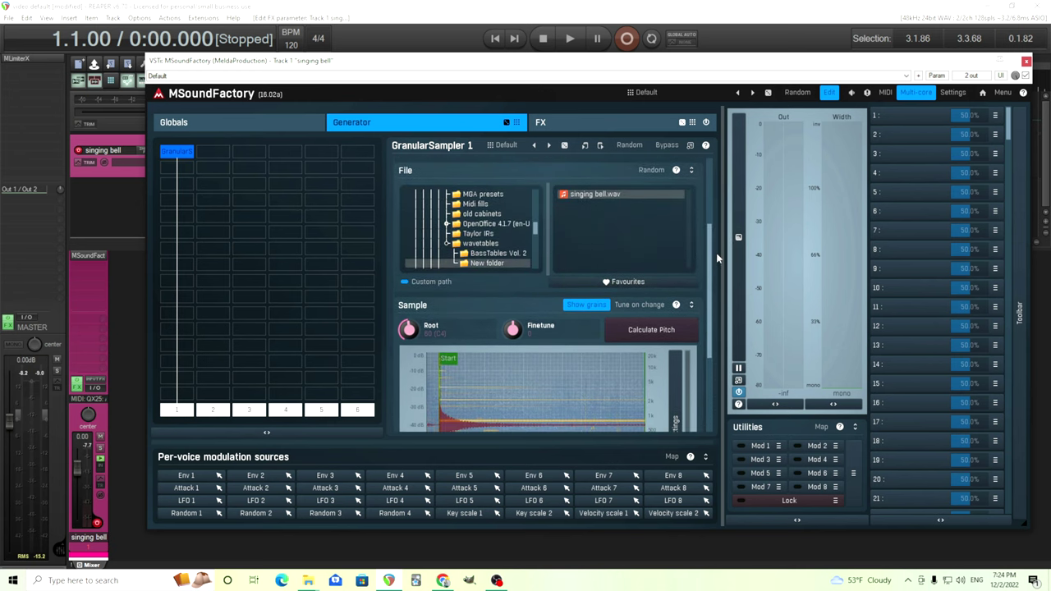
Detect the sample's pitch automatically, giving Root D2 (38) and Finetune -0.49
click(689, 343)
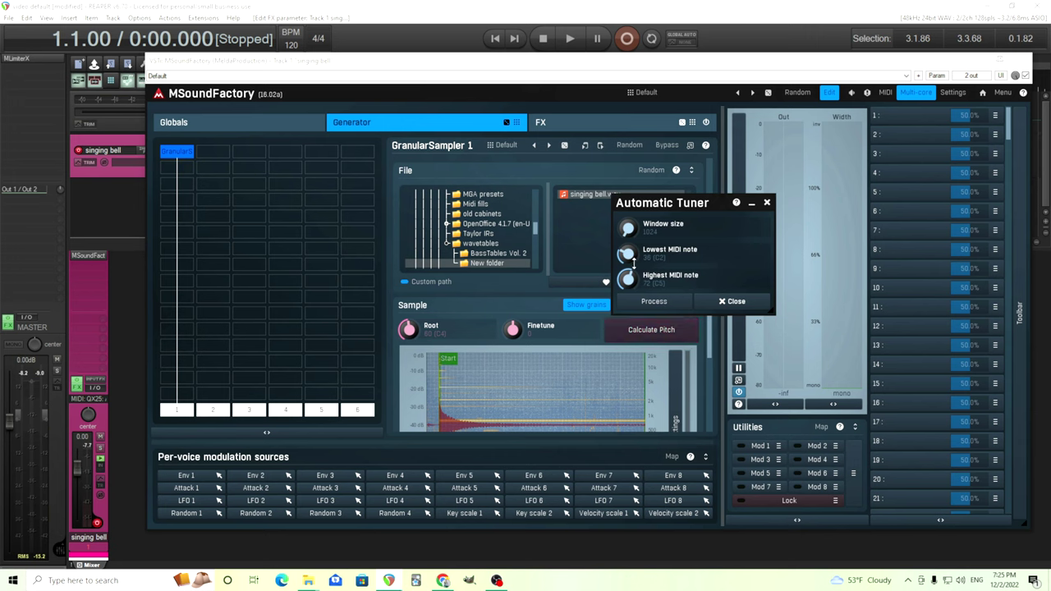
click(668, 303)
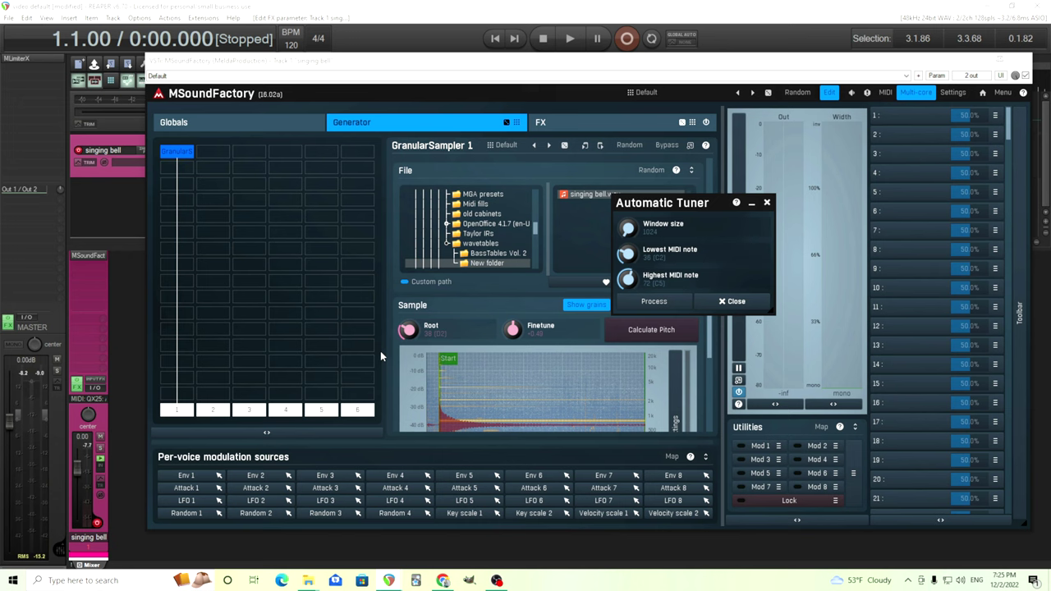
click(730, 302)
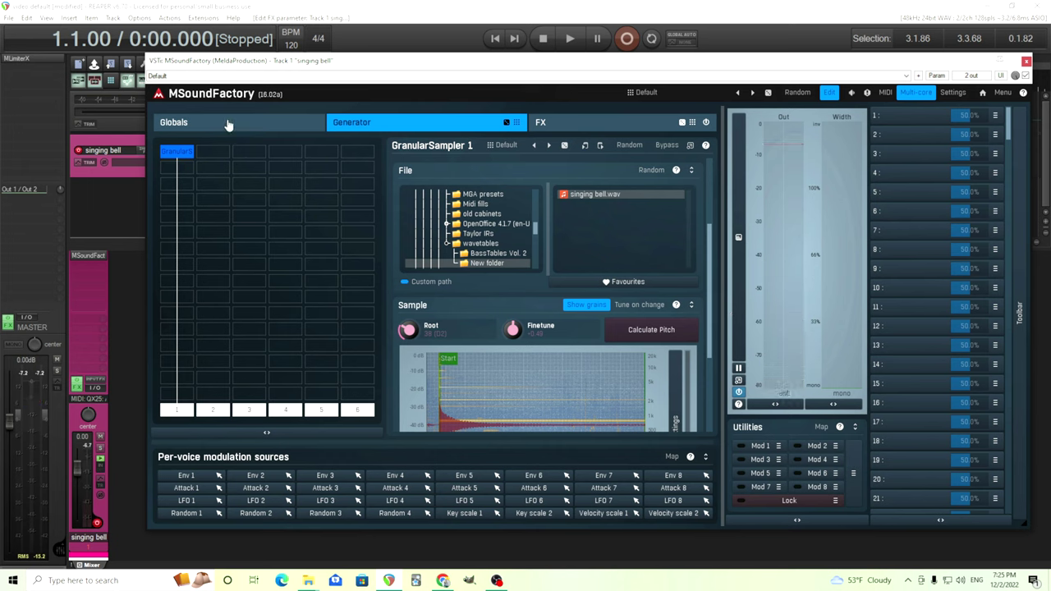
Expand the Pitch section and set Octaves to -1 after trying -2
scroll(706, 253, down, 3)
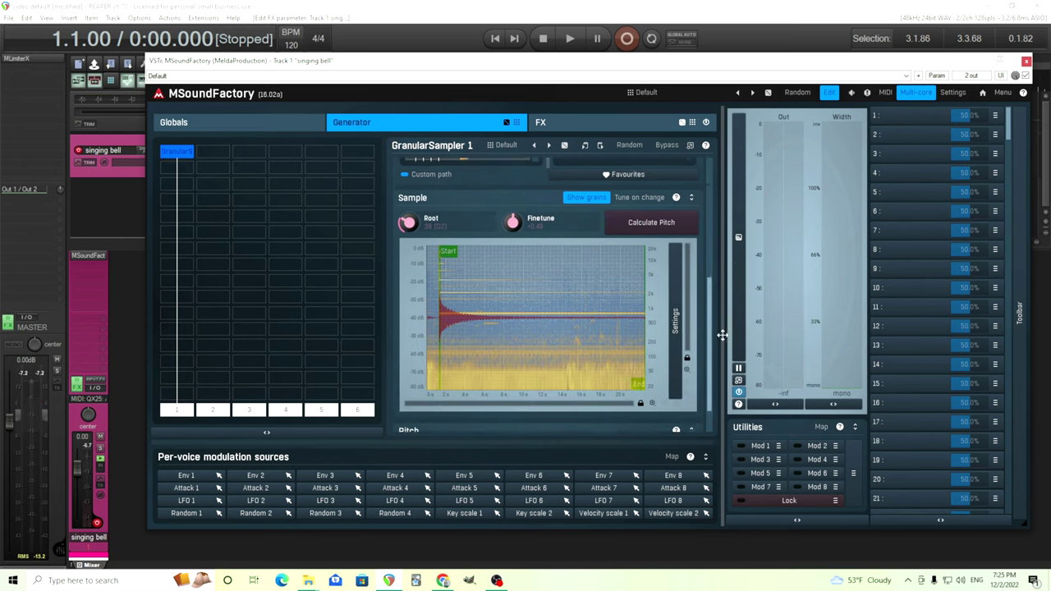
click(691, 391)
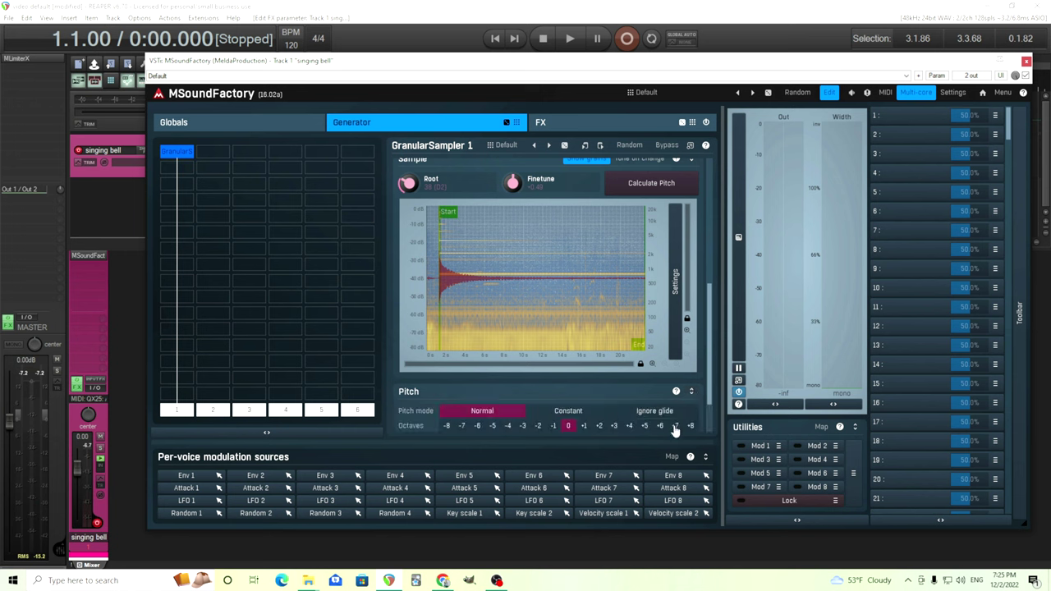
click(538, 425)
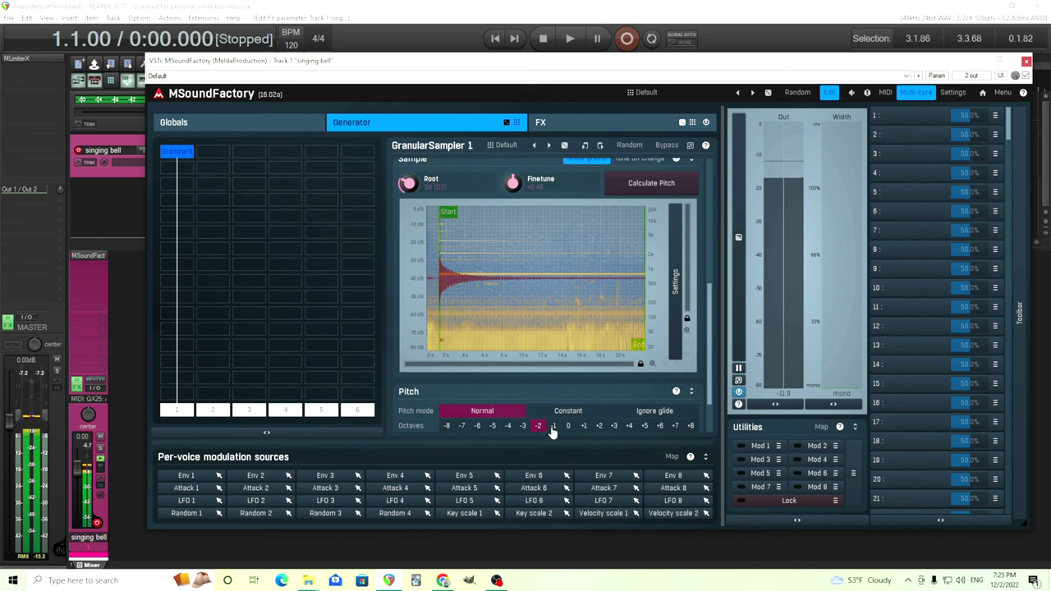
click(554, 426)
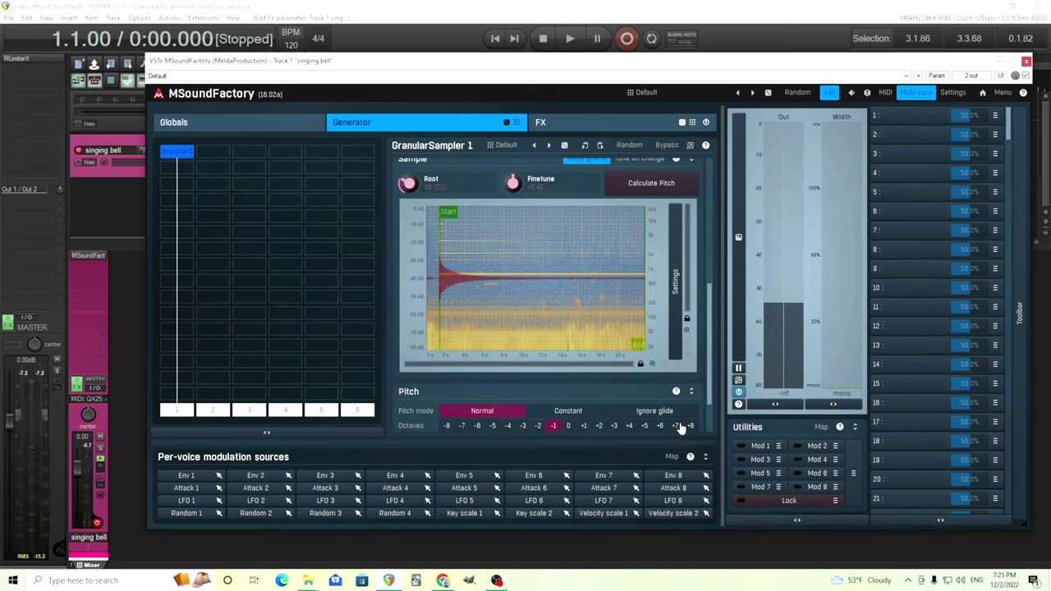
drag(710, 350, 711, 340)
scroll(492, 255, up, 3)
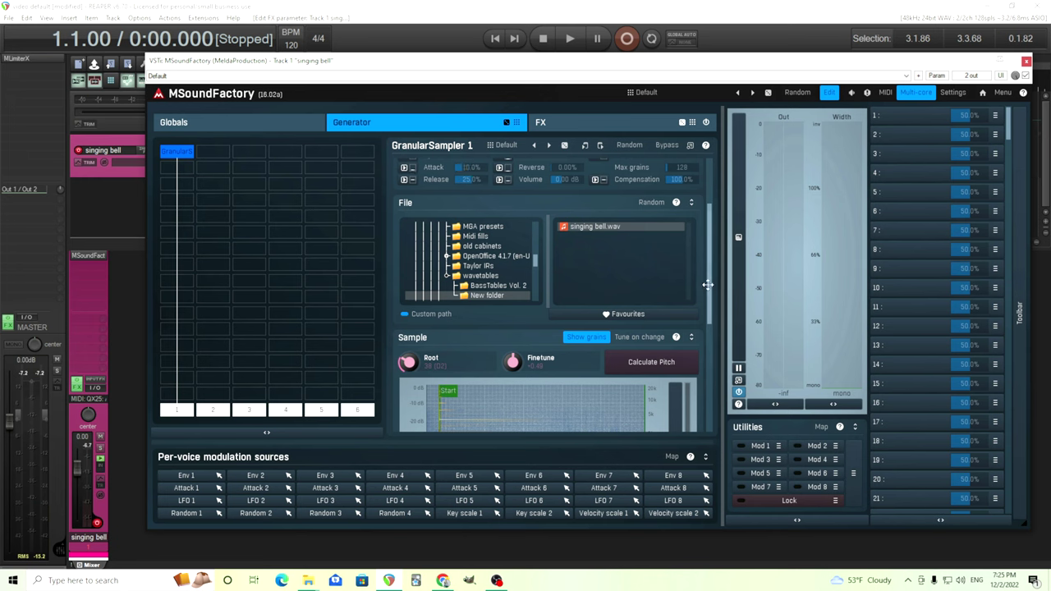
Set the grain Attack to 0.00% and Reverse to 100.0% in the Grains section
drag(708, 285, 723, 349)
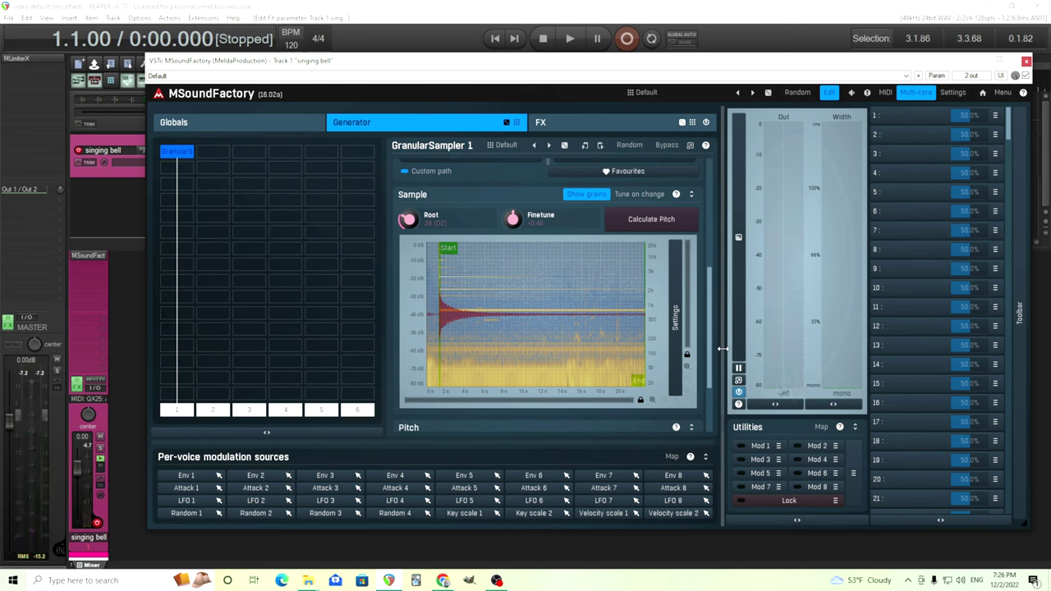
drag(710, 348, 711, 258)
drag(468, 230, 469, 246)
mouse_move(710, 284)
mouse_down()
mouse_move(711, 329)
mouse_move(706, 282)
mouse_up()
drag(568, 235, 575, 248)
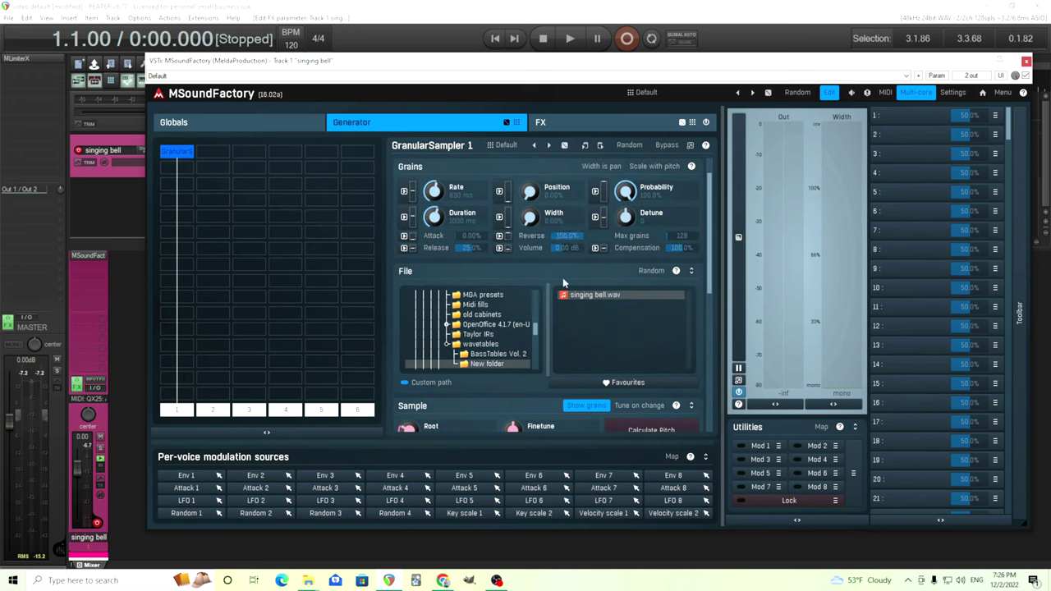
scroll(711, 246, down, 5)
scroll(721, 328, up, 8)
Float GranularSampler 1 and set Duration 1248 ms, Attack 10%, Position about 9.2%, Rate about 229 ms
click(690, 148)
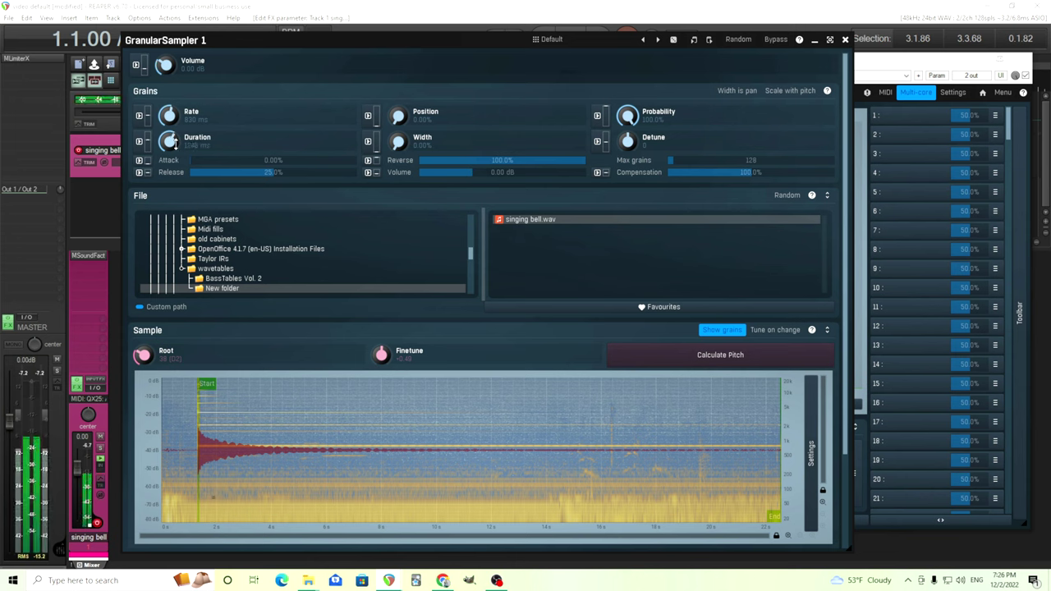
scroll(175, 141, up, 2)
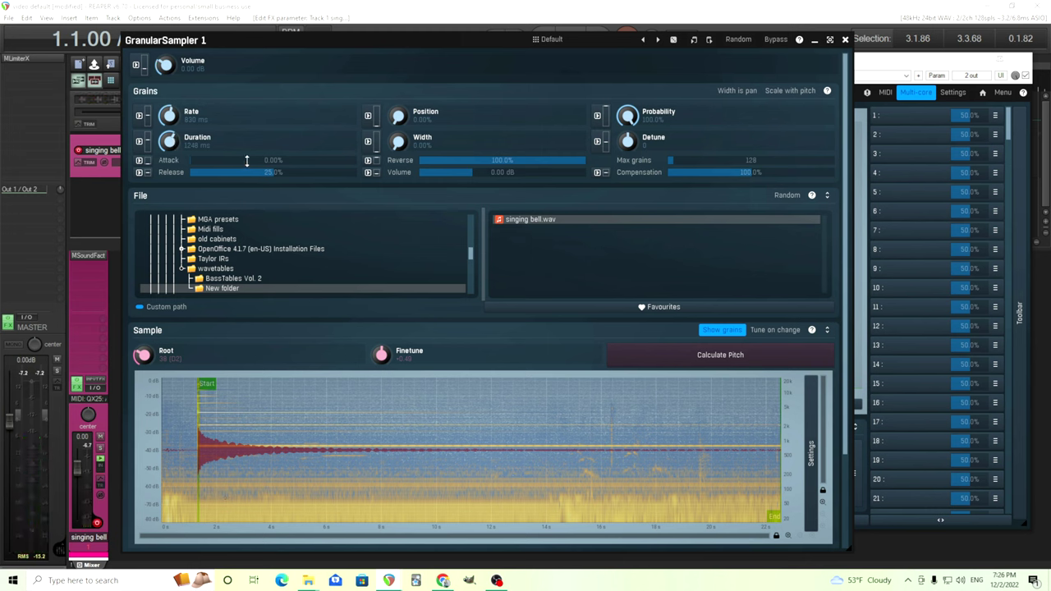
scroll(247, 161, up, 1)
drag(398, 116, 398, 98)
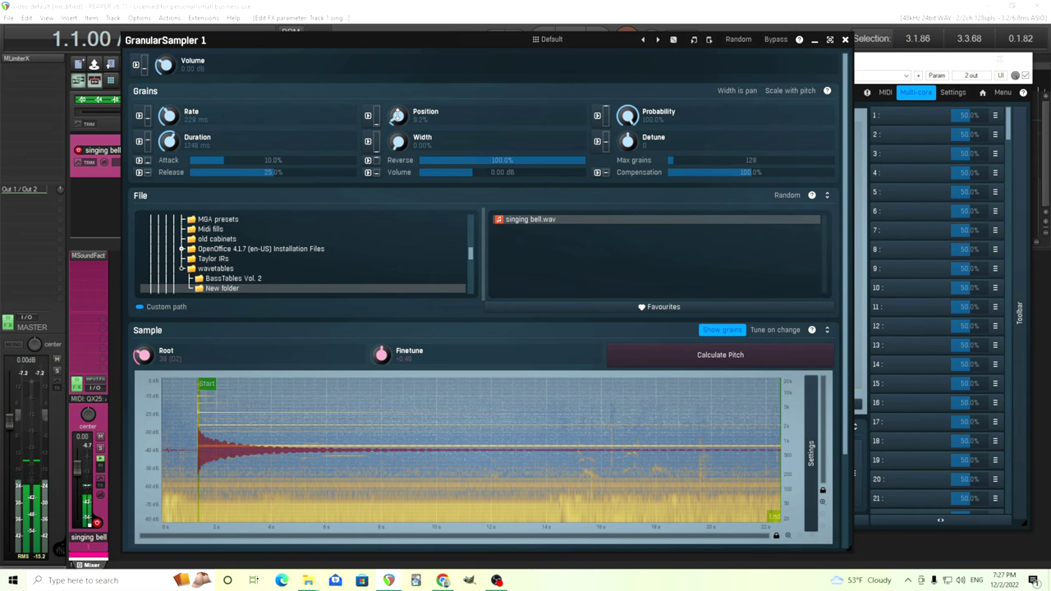
drag(244, 46, 299, 222)
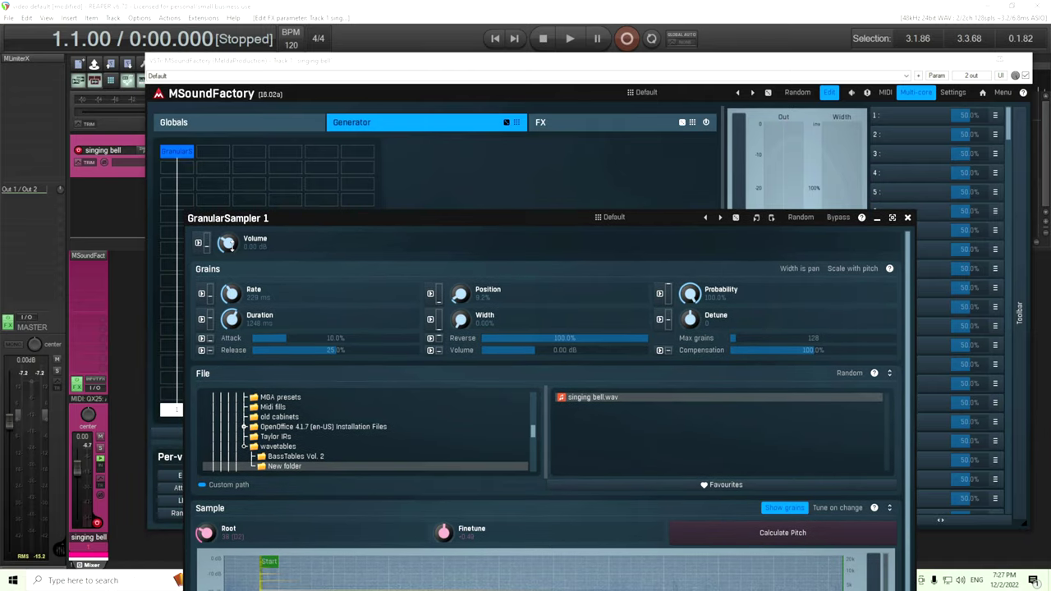
Set the GranularSampler Volume to 11.5 dB, restore the full layout and expand the Toolbar panel
drag(465, 219, 248, 104)
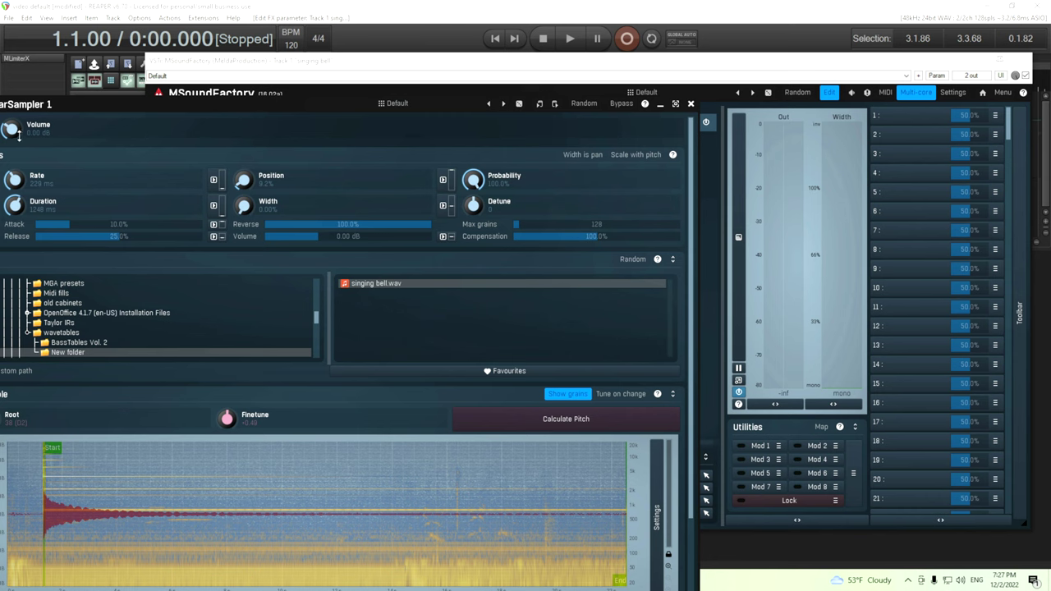
drag(13, 131, 12, 133)
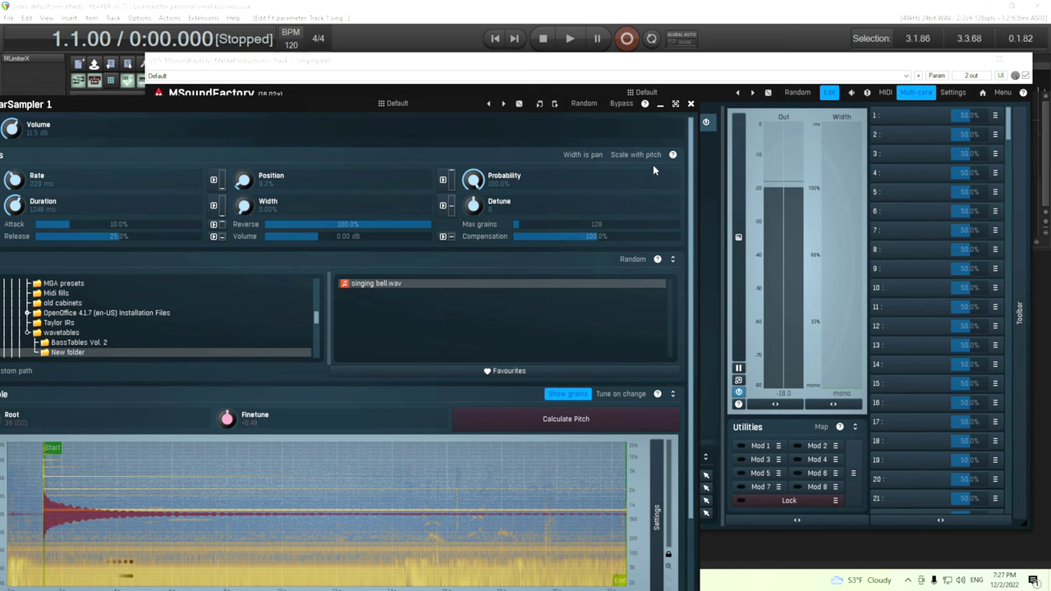
click(675, 103)
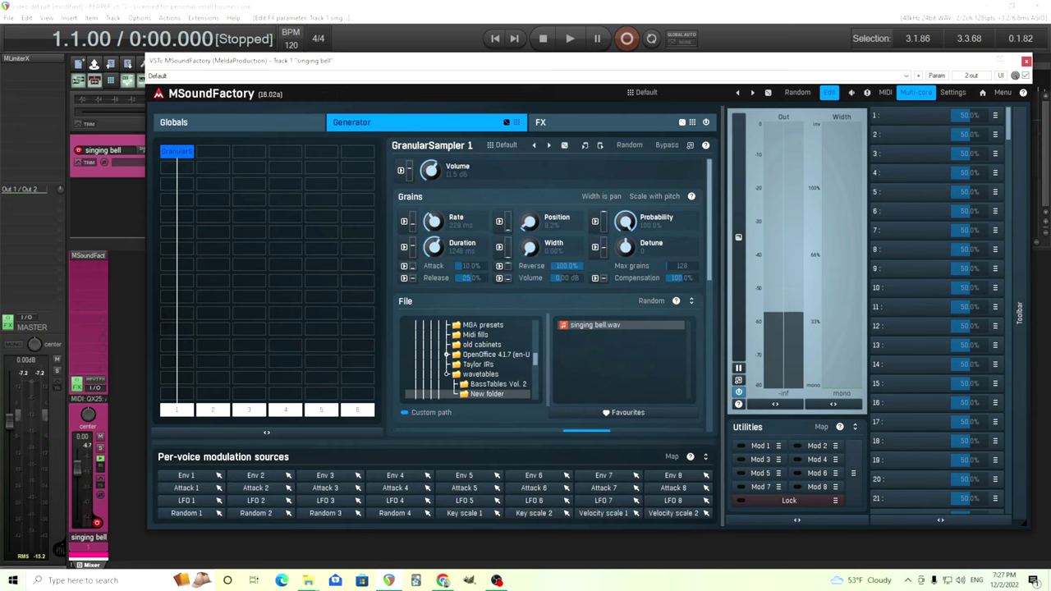
click(1020, 283)
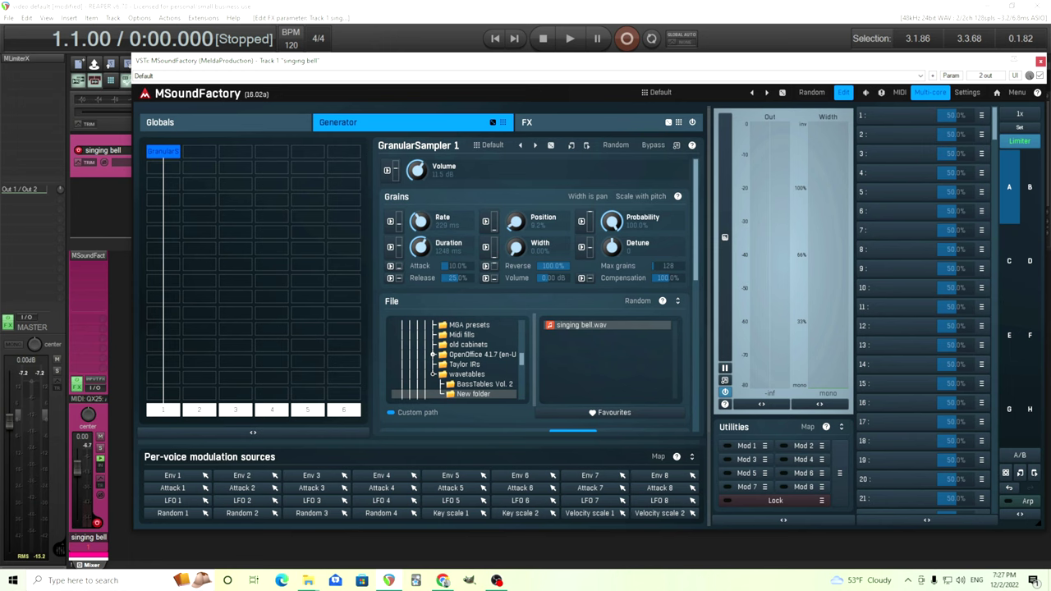
Float the GranularSampler in its own window, try grain Probability at 80%, then reset it to 100%
click(676, 144)
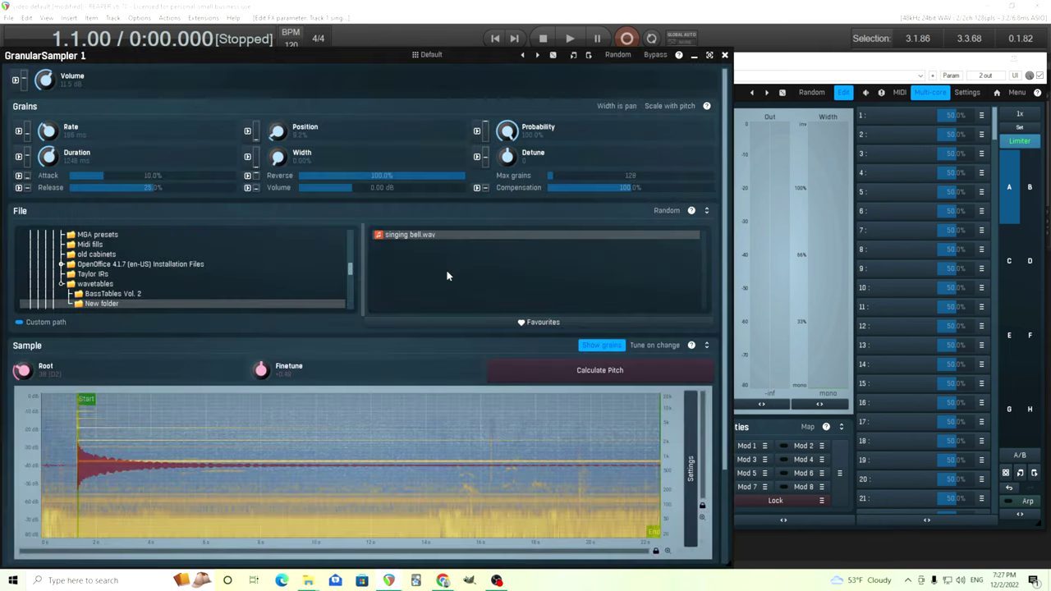
drag(95, 56, 179, 64)
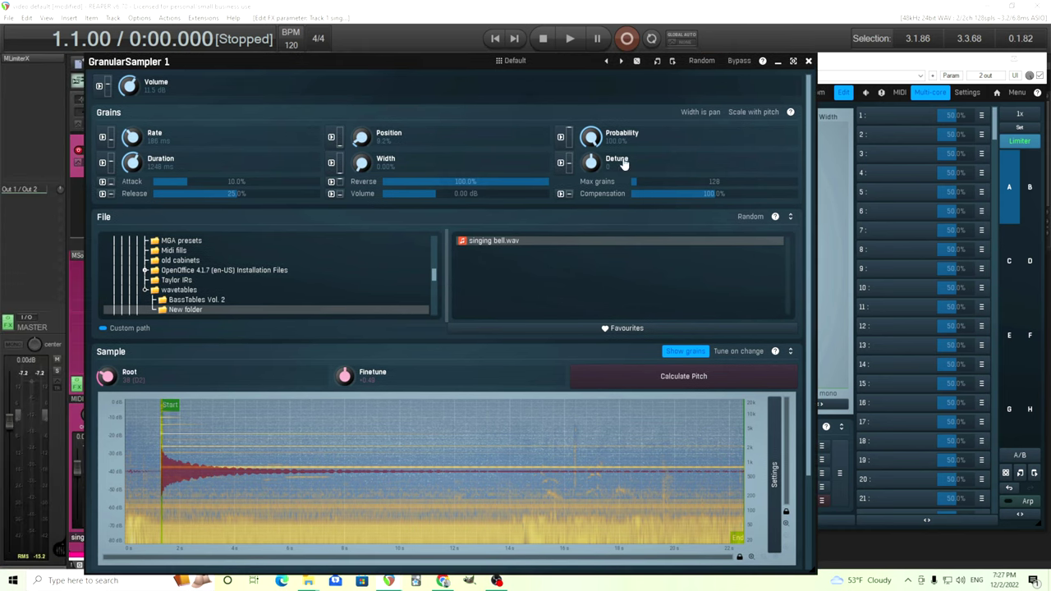
drag(604, 144, 604, 164)
double_click(592, 138)
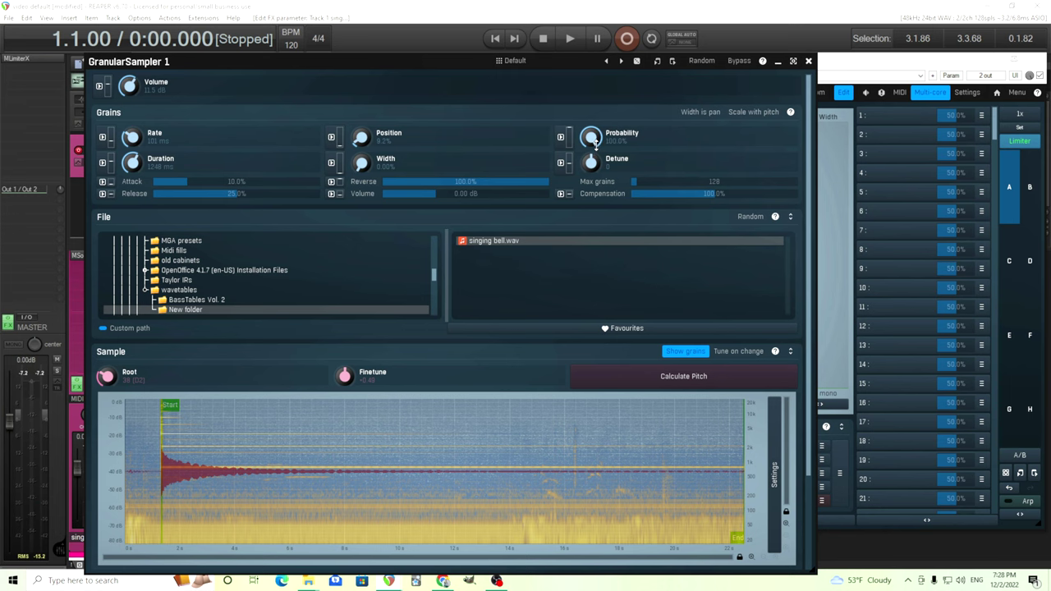
Assign Random 1 as the slot A modulation source for grain Rate
click(103, 139)
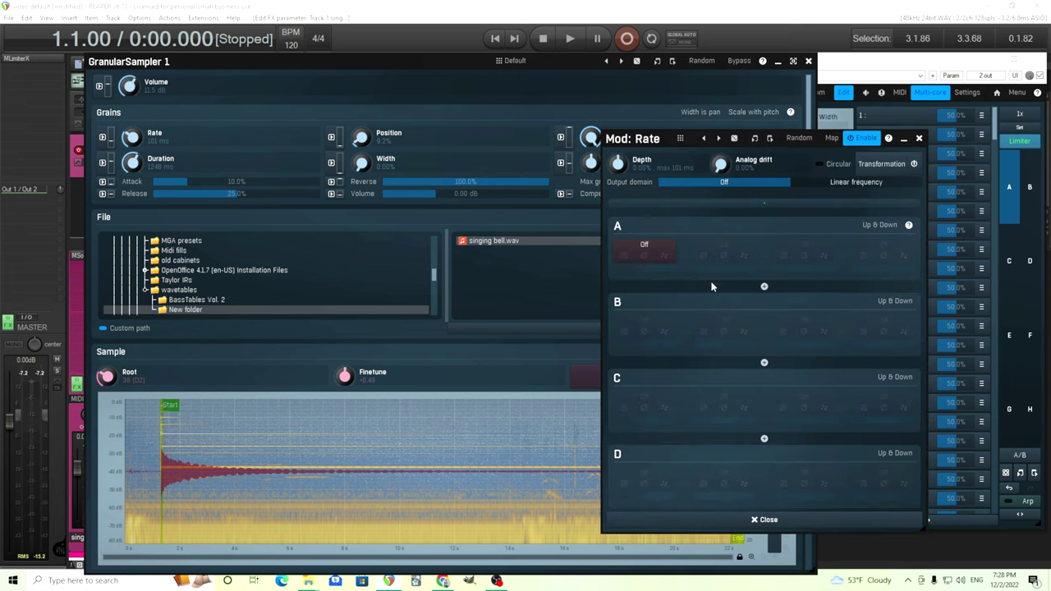
click(656, 244)
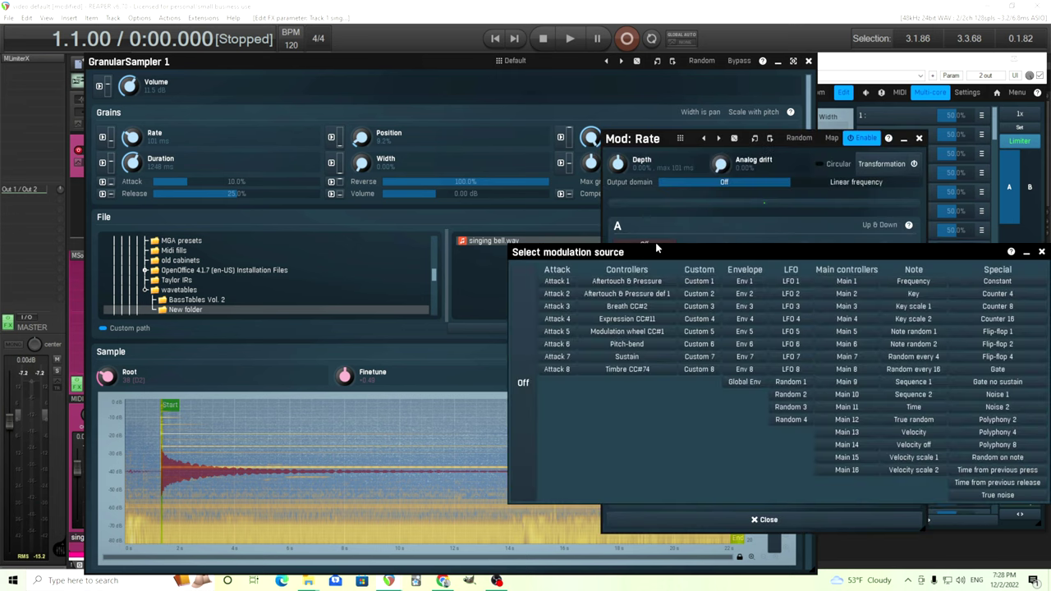
click(791, 382)
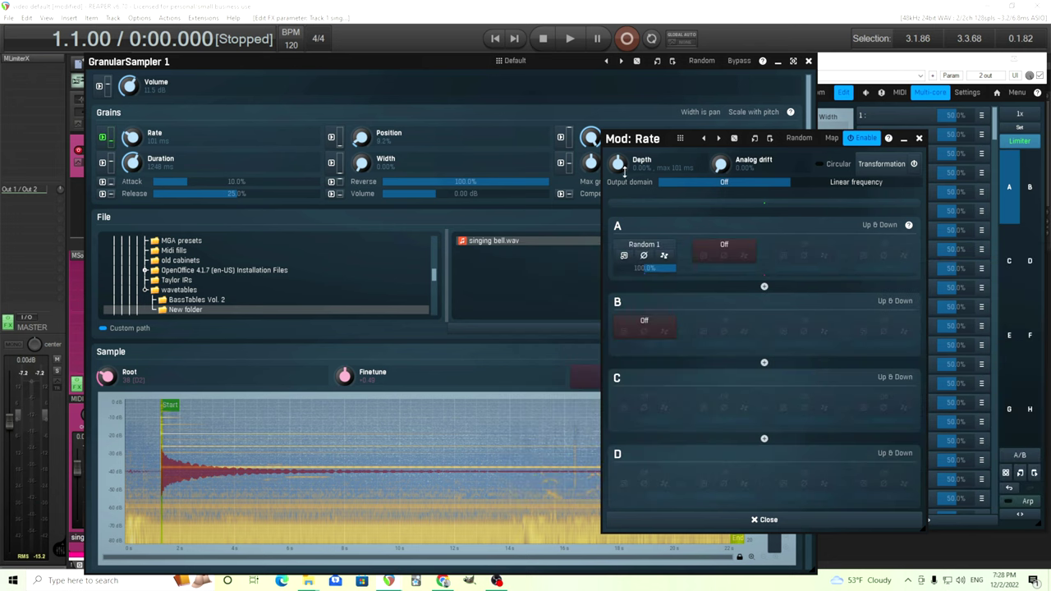
Give the Random 1 Rate modulation a small Up & Down depth, then set grain Width to 100%
drag(617, 163, 617, 155)
drag(618, 164, 618, 174)
click(879, 224)
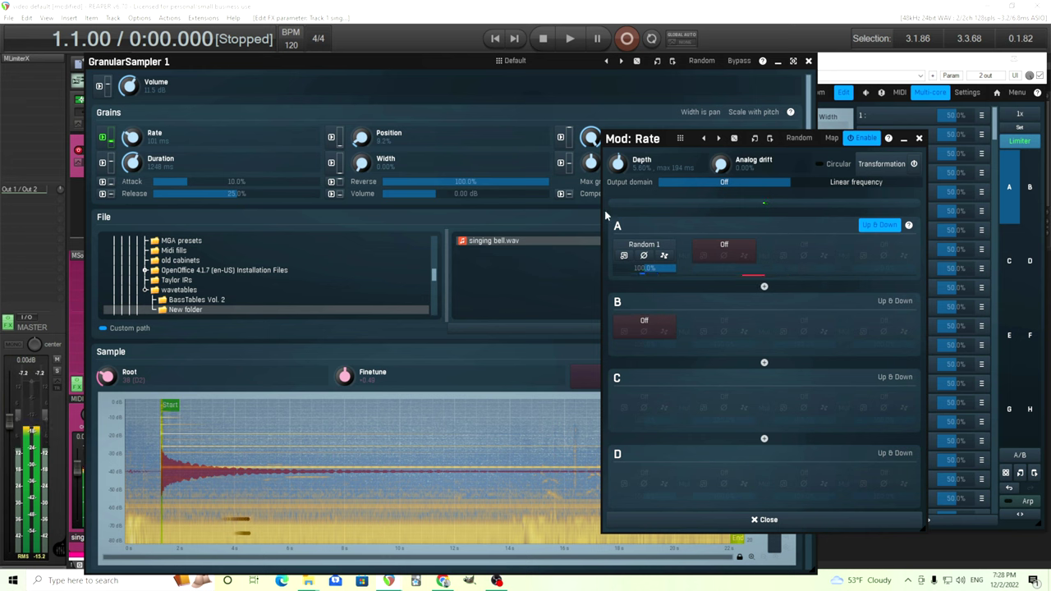
drag(618, 162, 617, 147)
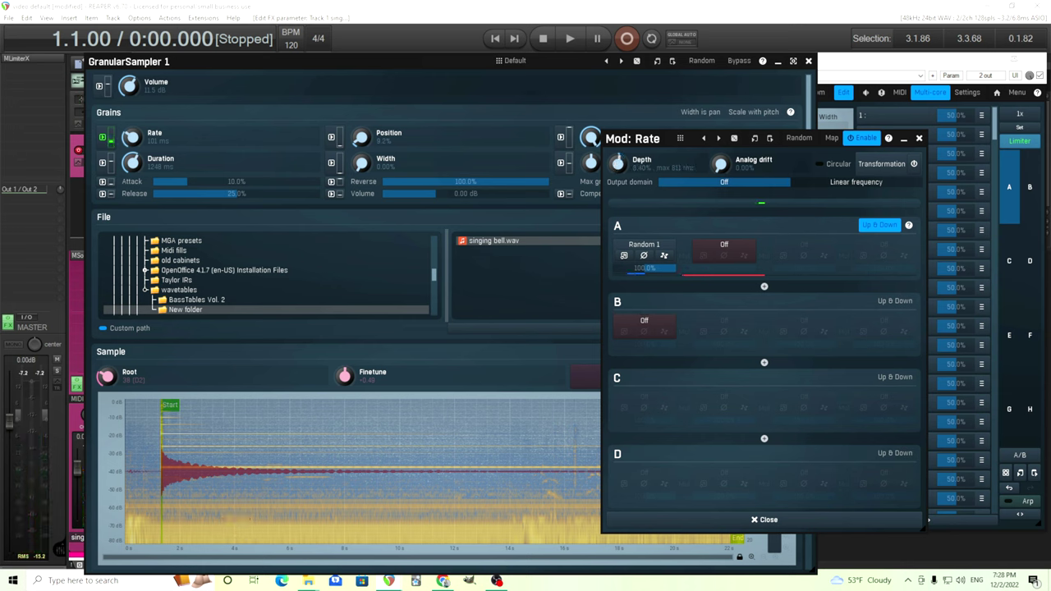
click(919, 139)
drag(359, 170, 359, 139)
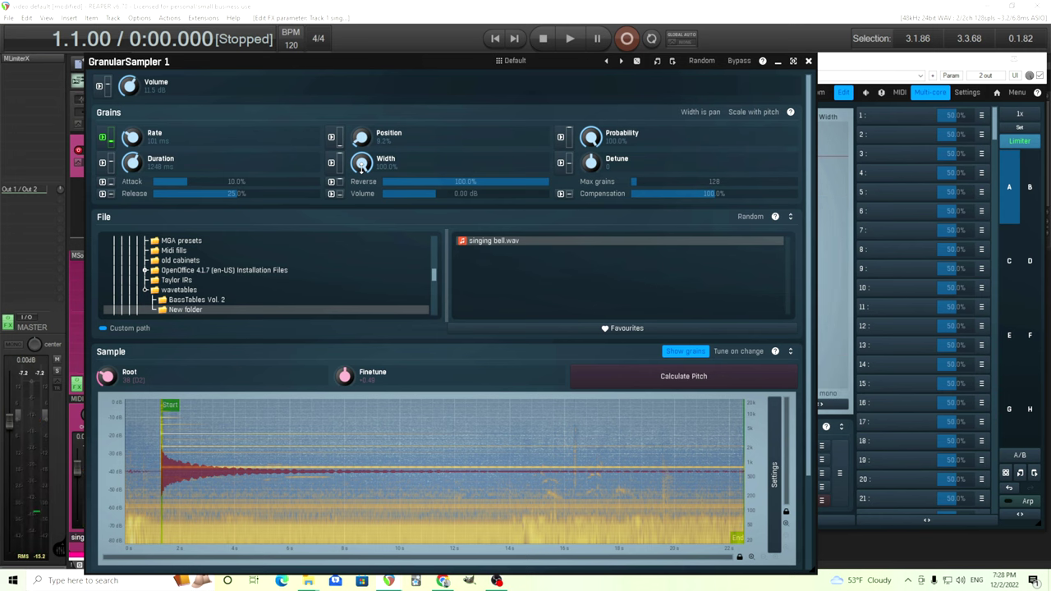
Modulate grain Detune with True noise at about 4.8% depth and close the Mod: Detune panel
click(561, 162)
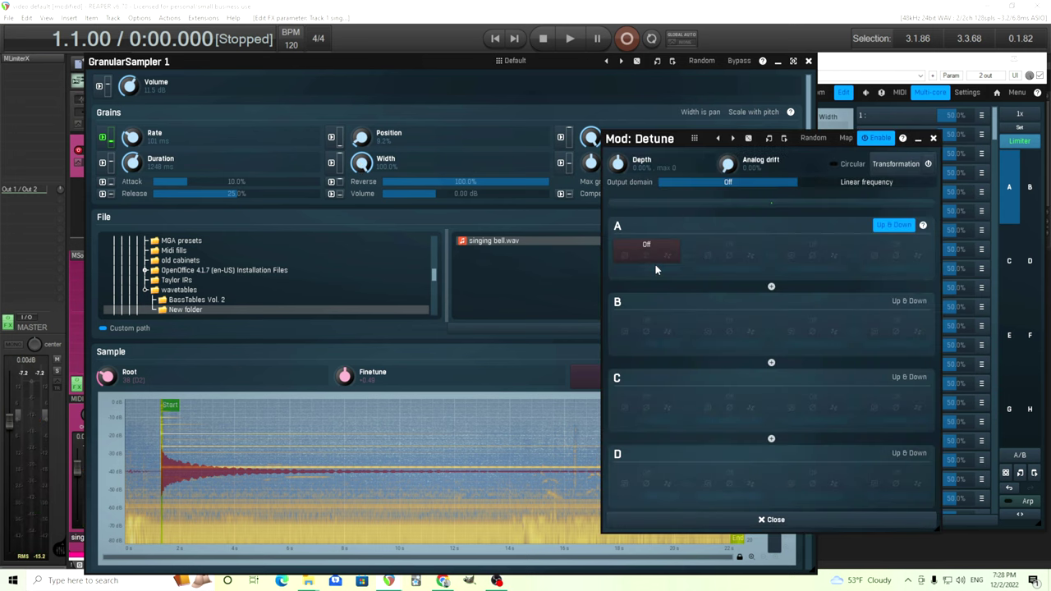
click(647, 248)
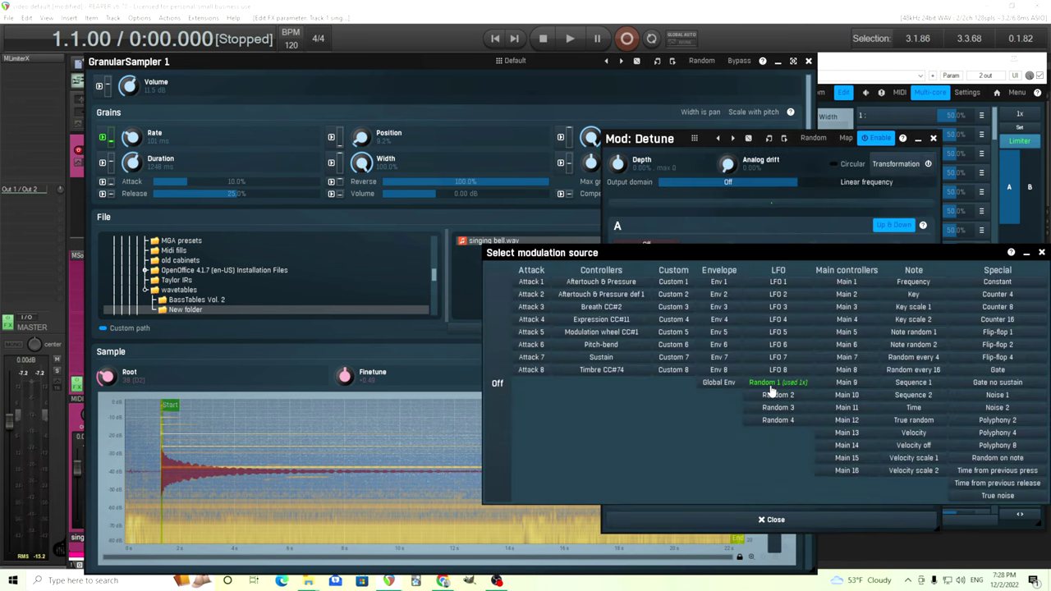
click(997, 496)
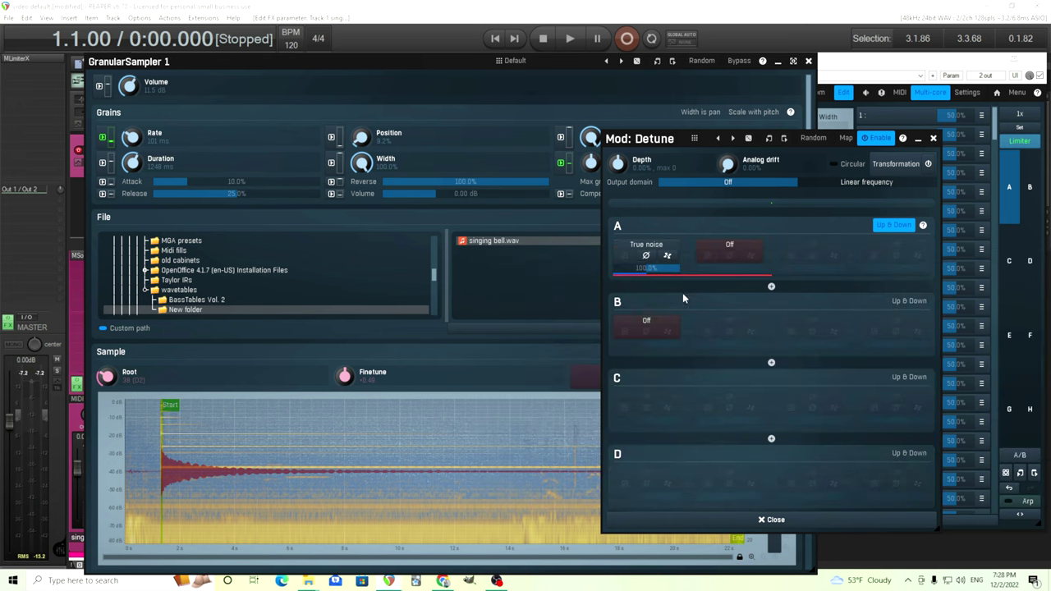
click(935, 139)
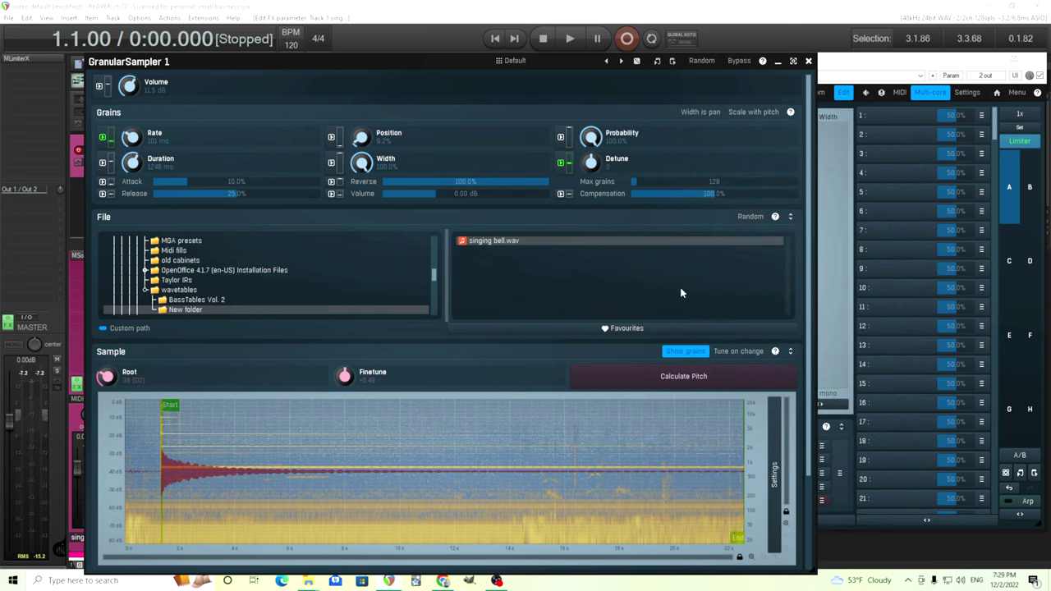
Raise the Globals envelope Release to about 1784 ms, then go back to the Generator page
click(807, 63)
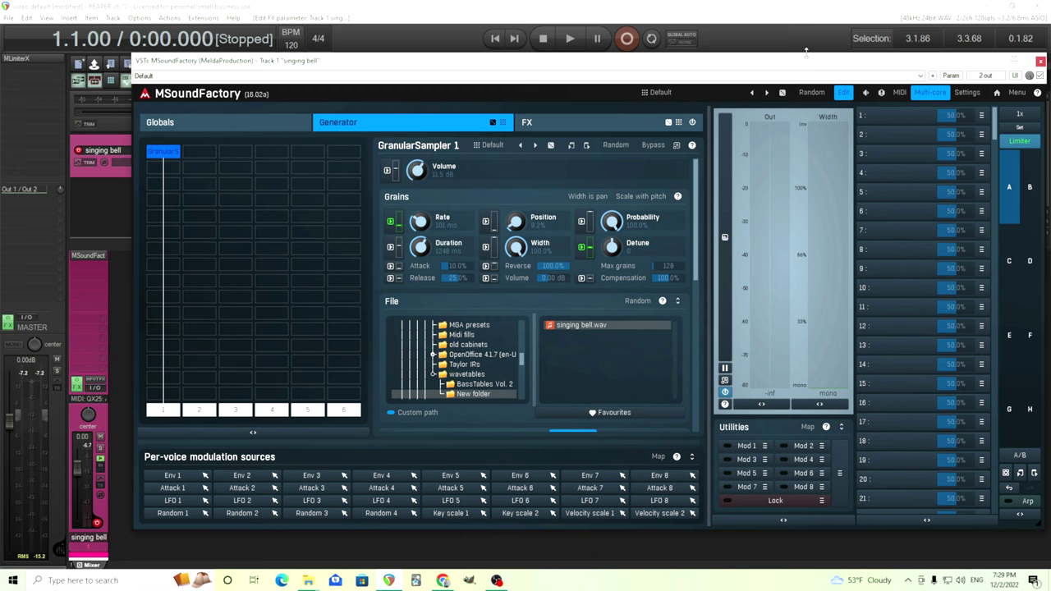
click(266, 128)
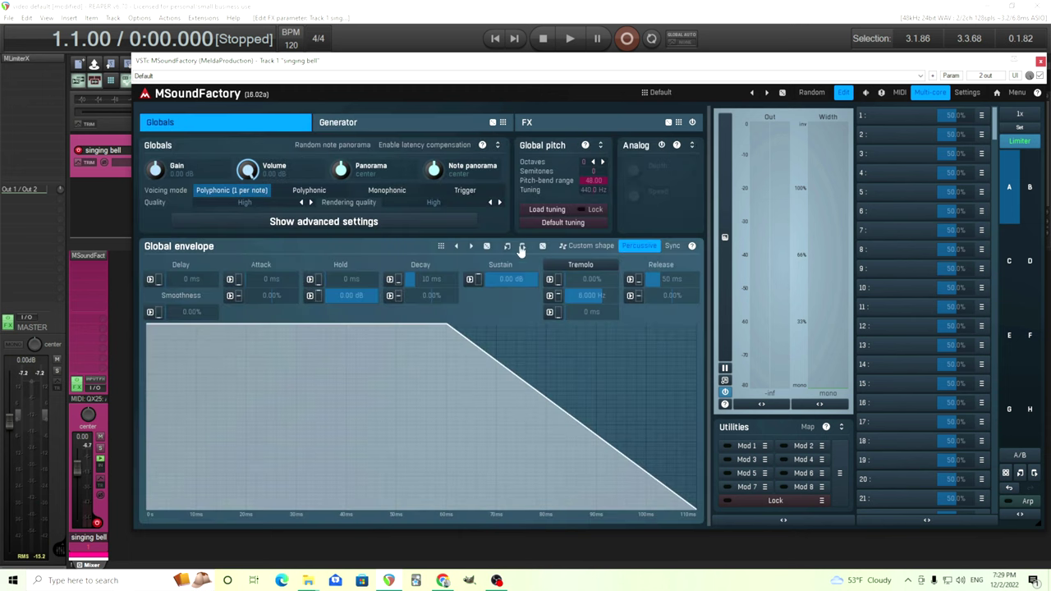
scroll(663, 280, up, 10)
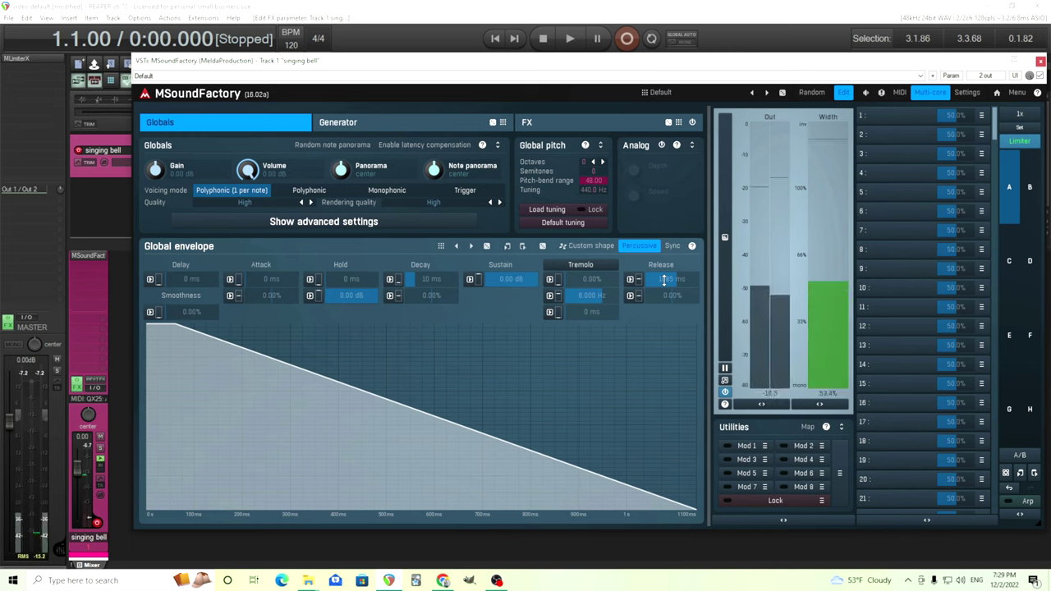
scroll(663, 280, up, 5)
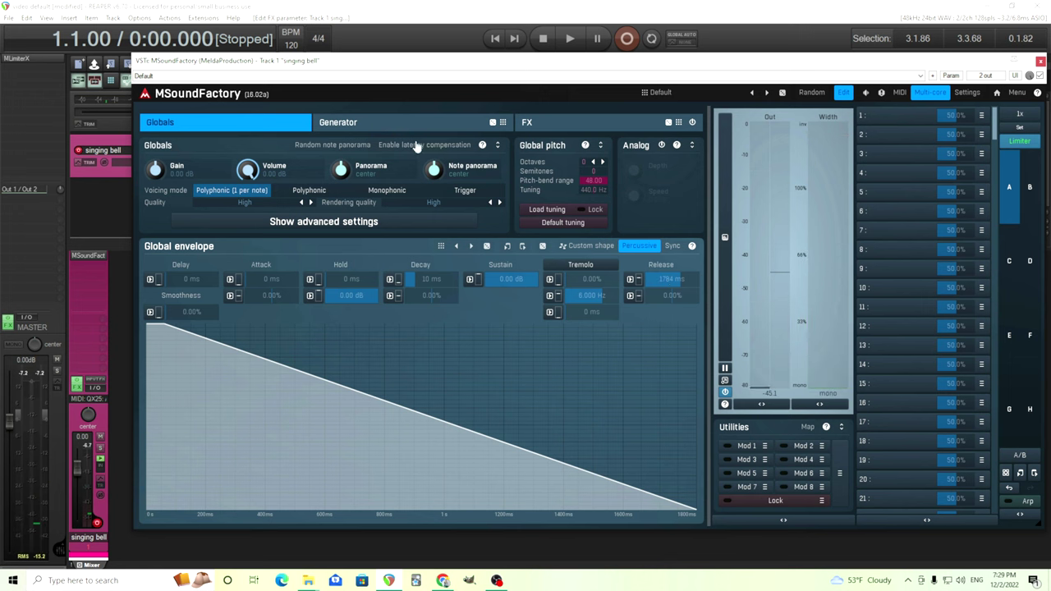
click(394, 115)
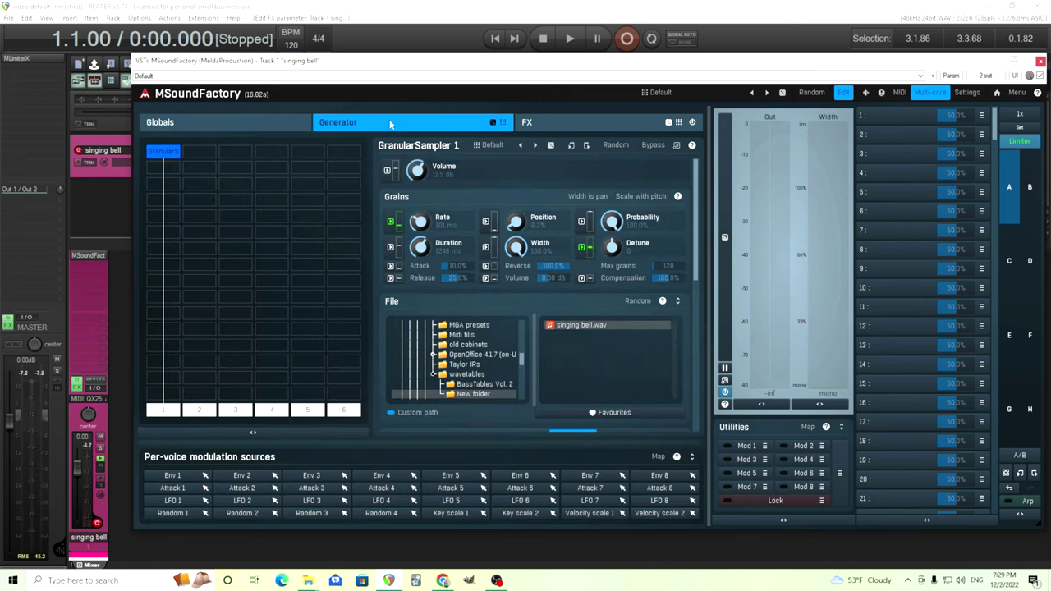
Insert an Equalizer module into MSoundFactory's FX chain
click(557, 128)
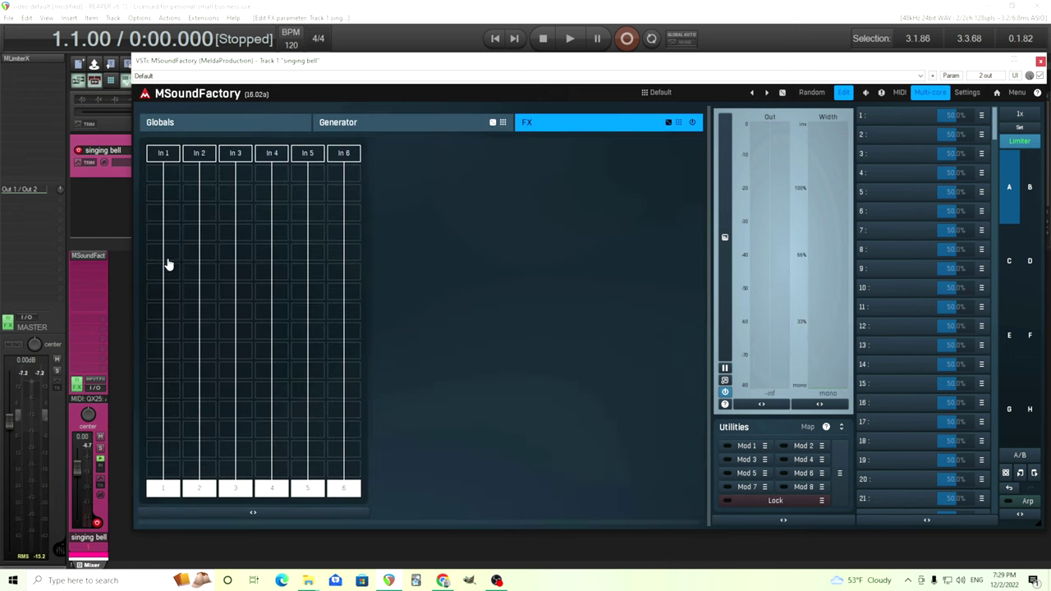
click(162, 220)
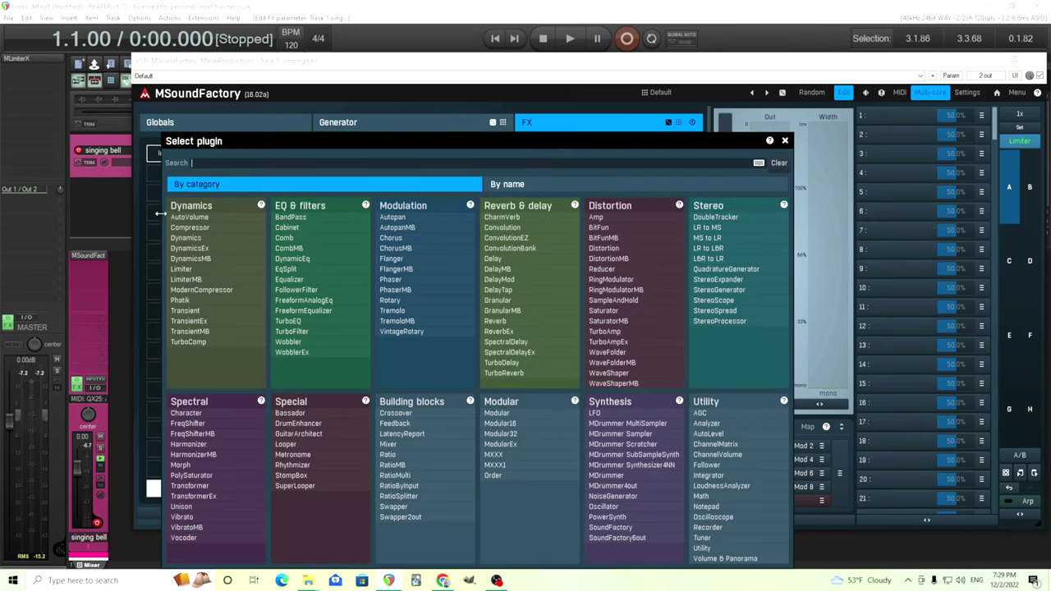
click(311, 280)
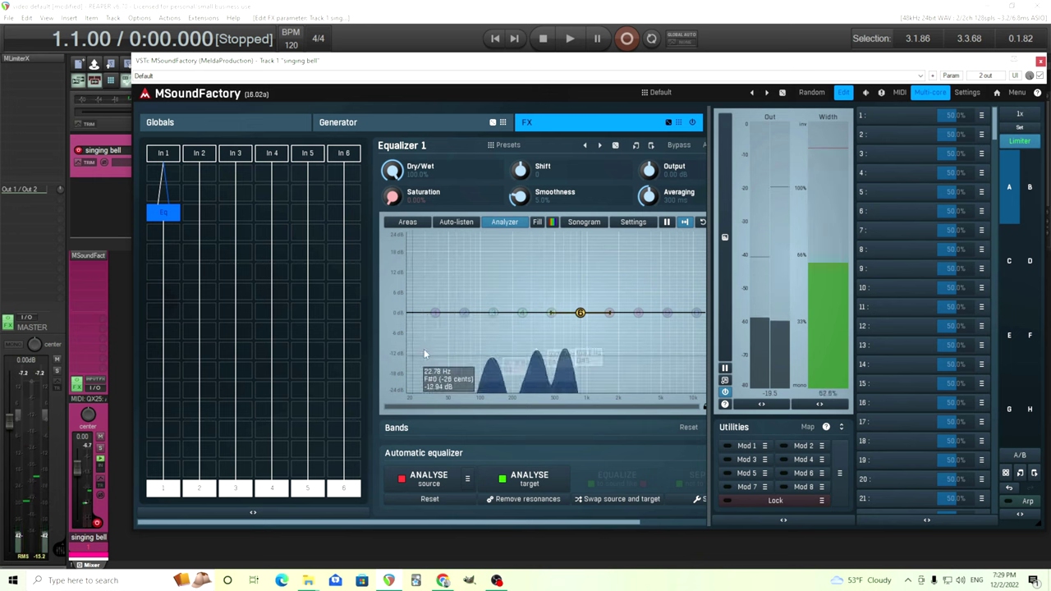
Turn EQ band 1 into a 24 dB/oct high-pass with its cutoff near 89 Hz
double_click(437, 314)
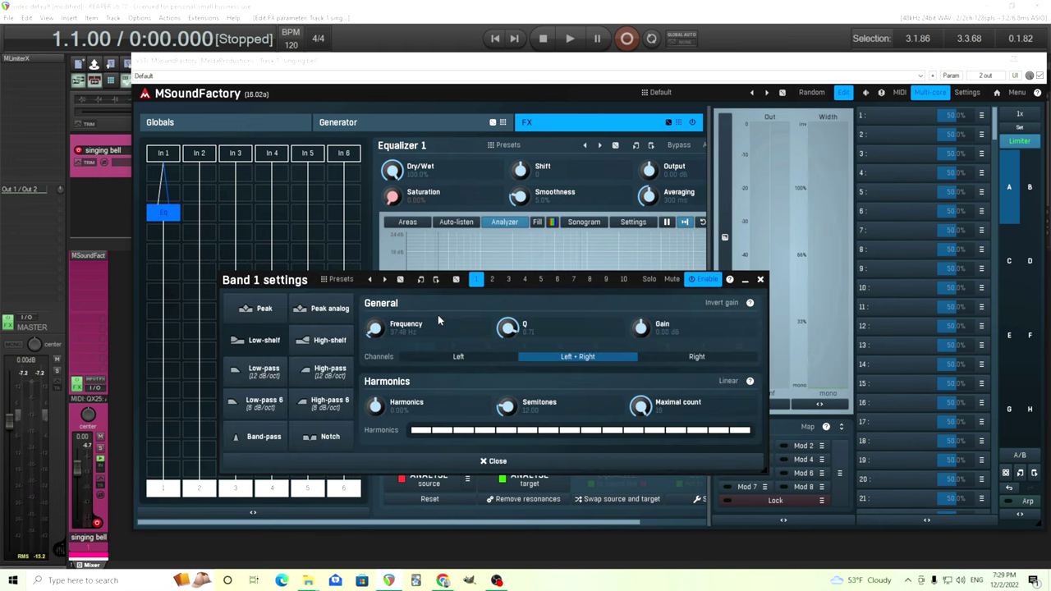
click(334, 375)
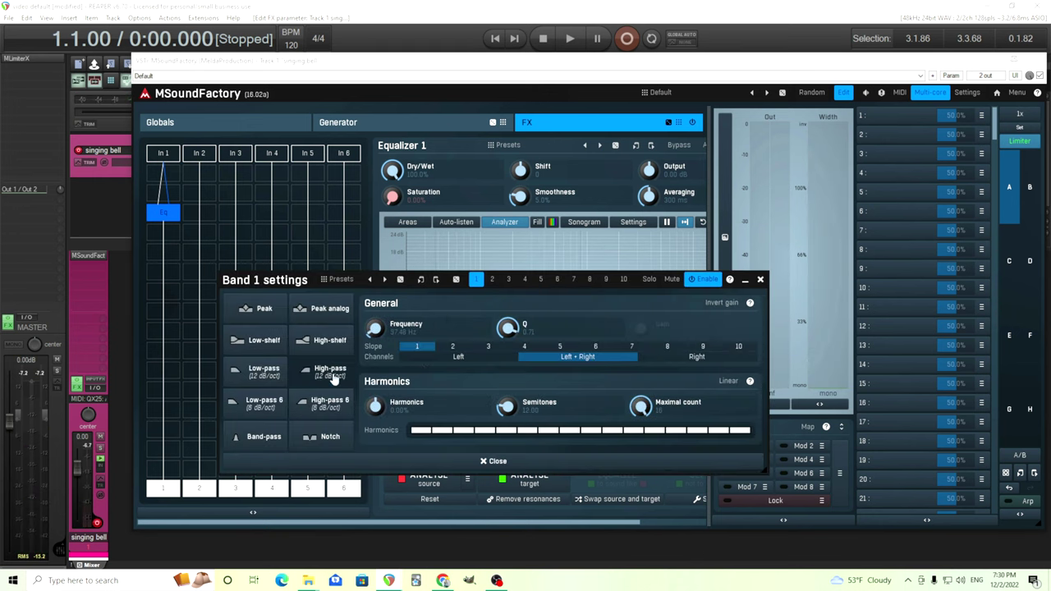
click(464, 348)
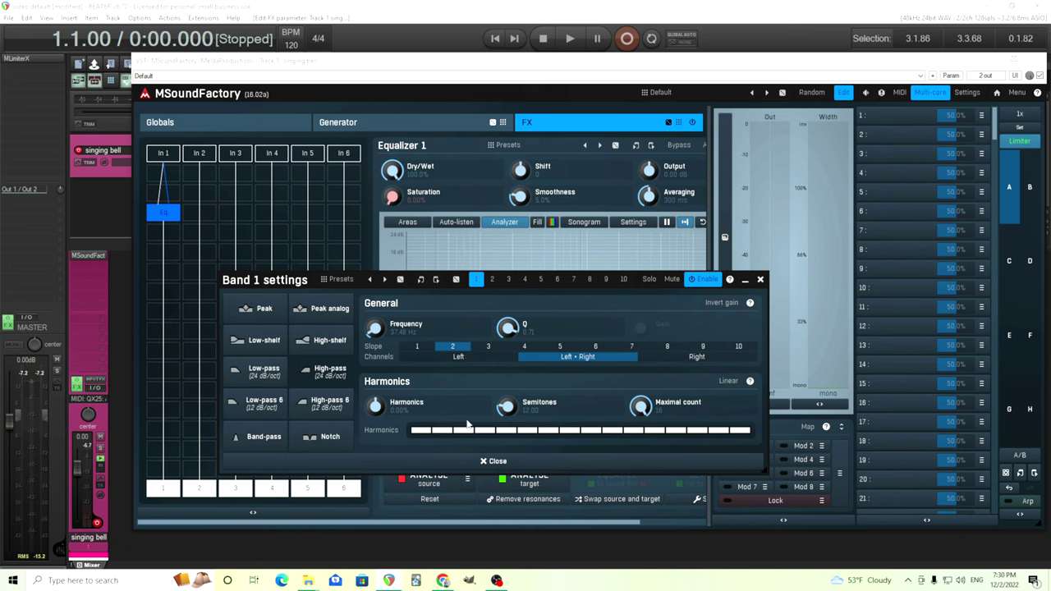
click(761, 281)
drag(448, 313, 474, 312)
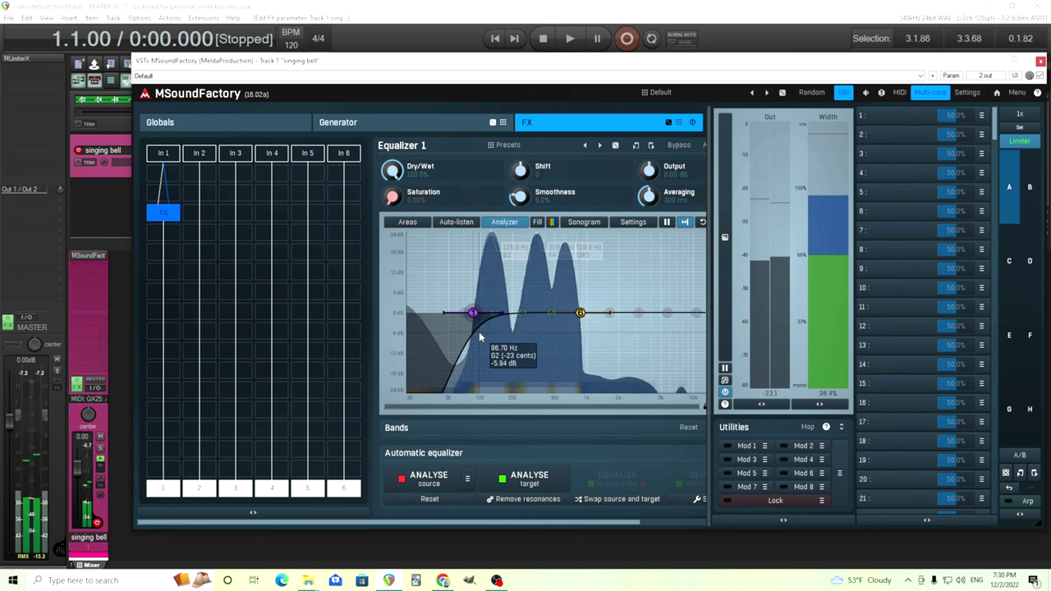
Add TurboReverb after the equalizer and load the Large spaces Randy hall preset
click(174, 276)
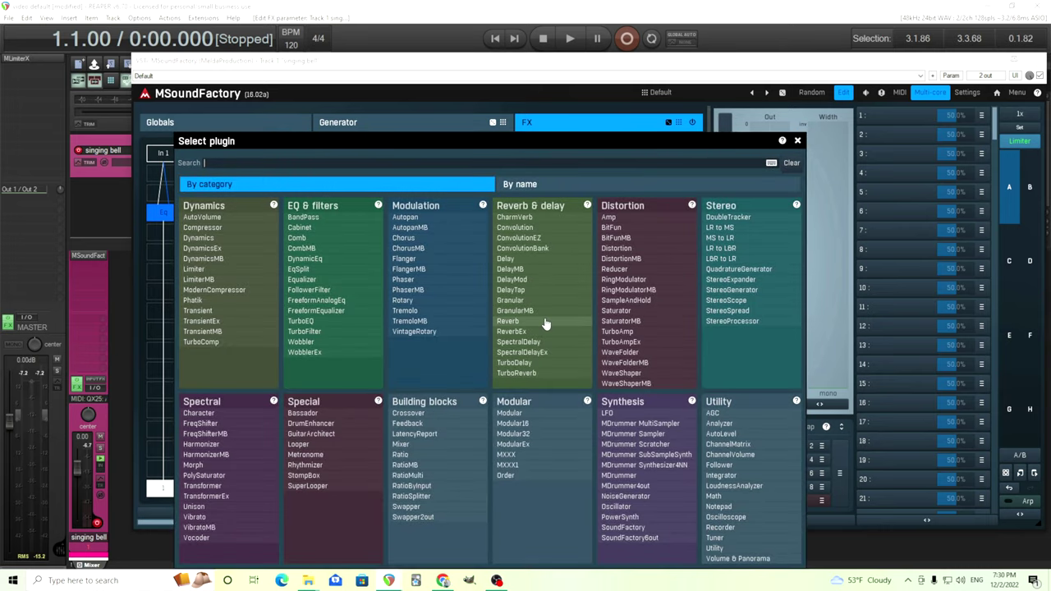
click(564, 374)
click(467, 416)
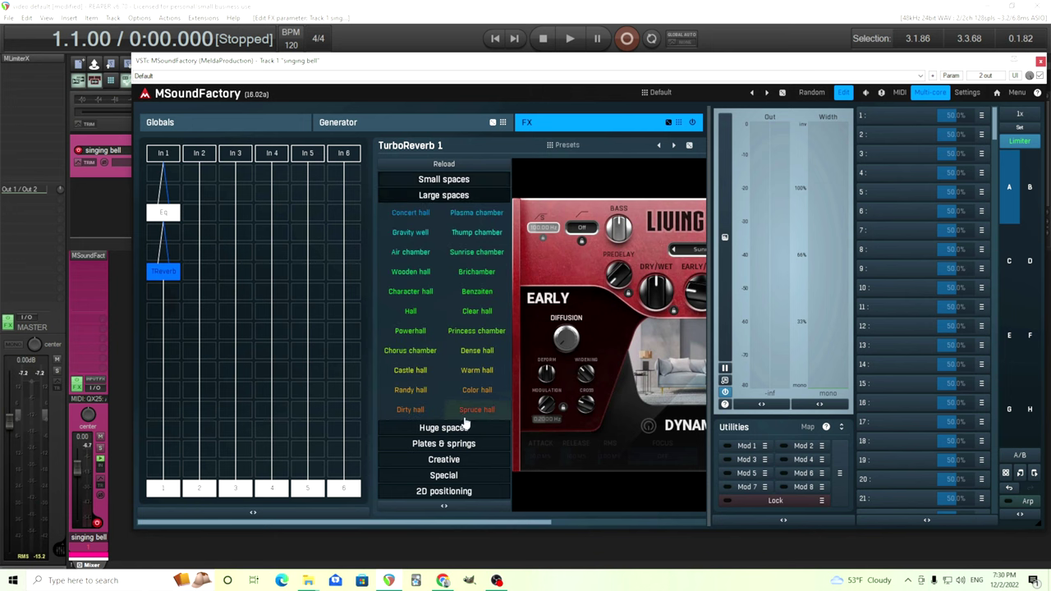
click(411, 390)
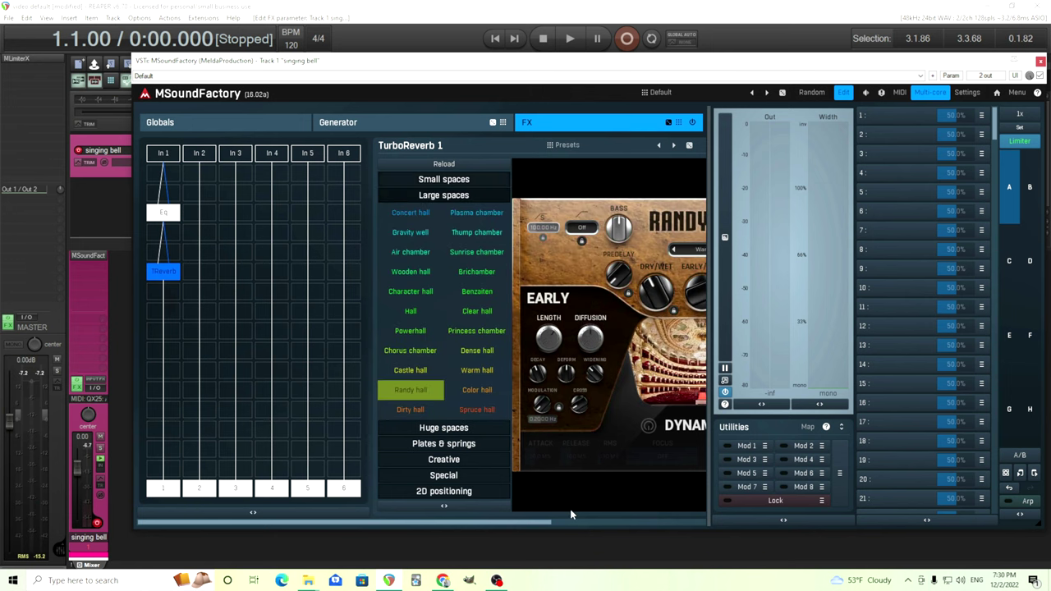
Set the reverb character to Vintage, dry/wet to about 47% and late modulation to 8.0%
scroll(542, 493, right, 5)
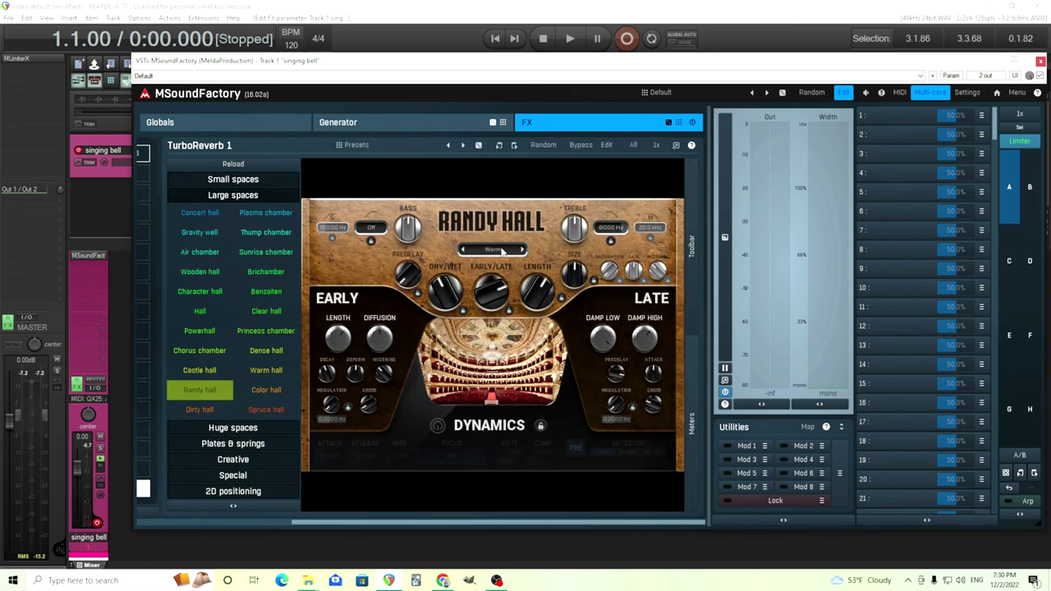
click(502, 251)
click(517, 264)
drag(453, 305, 453, 300)
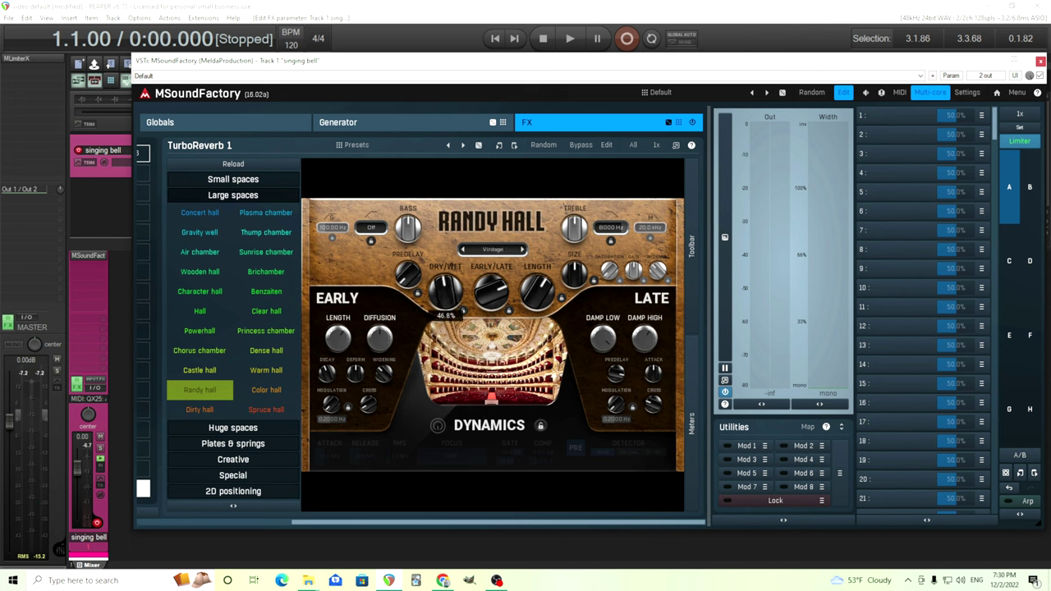
click(624, 408)
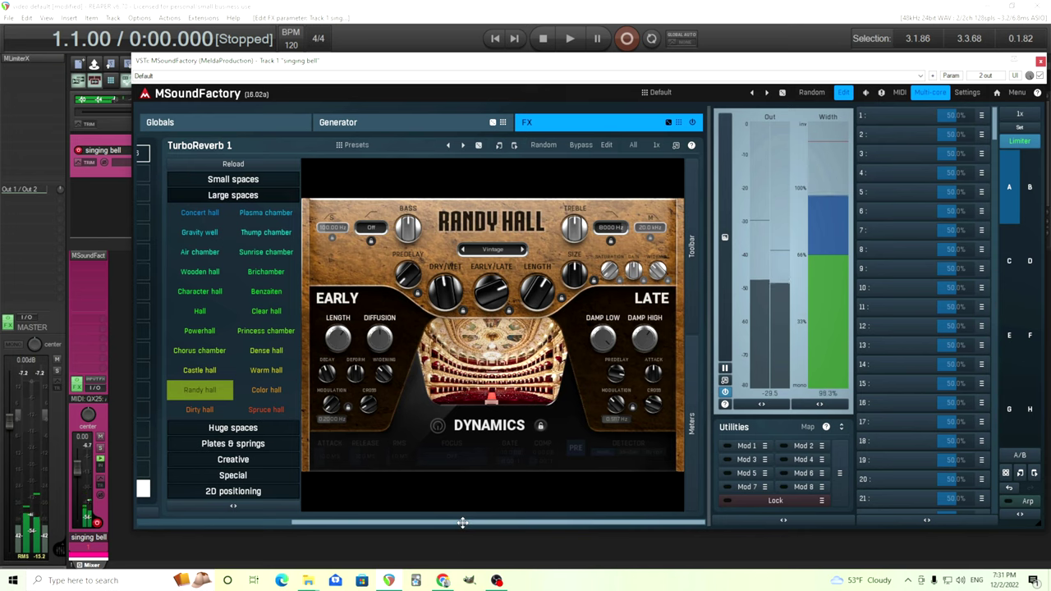
drag(459, 530, 156, 460)
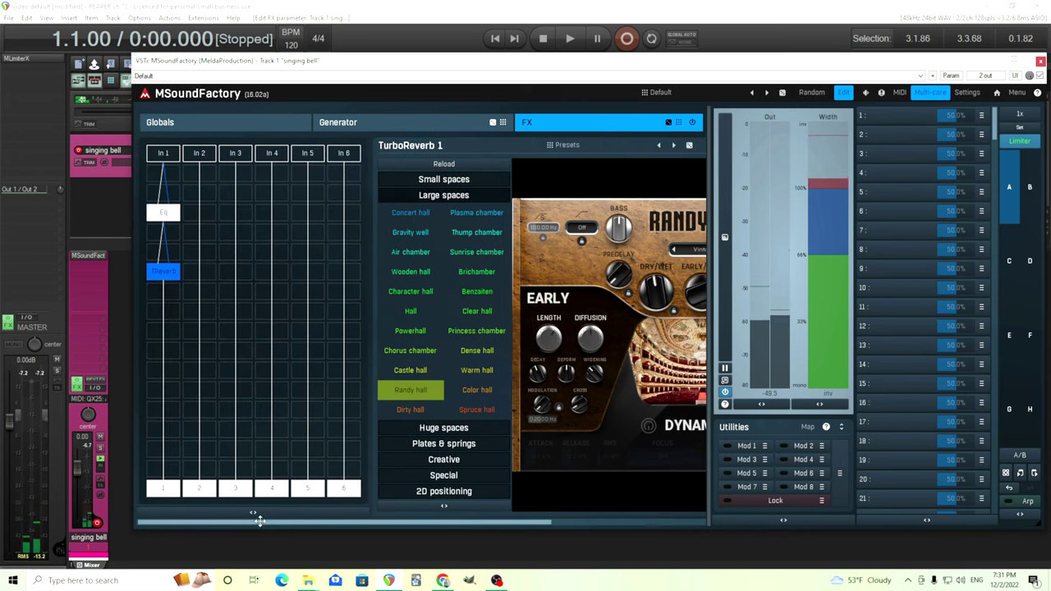
Add an Oscillator generator in the second column with Unison enabled and its section expanded
click(415, 124)
click(169, 413)
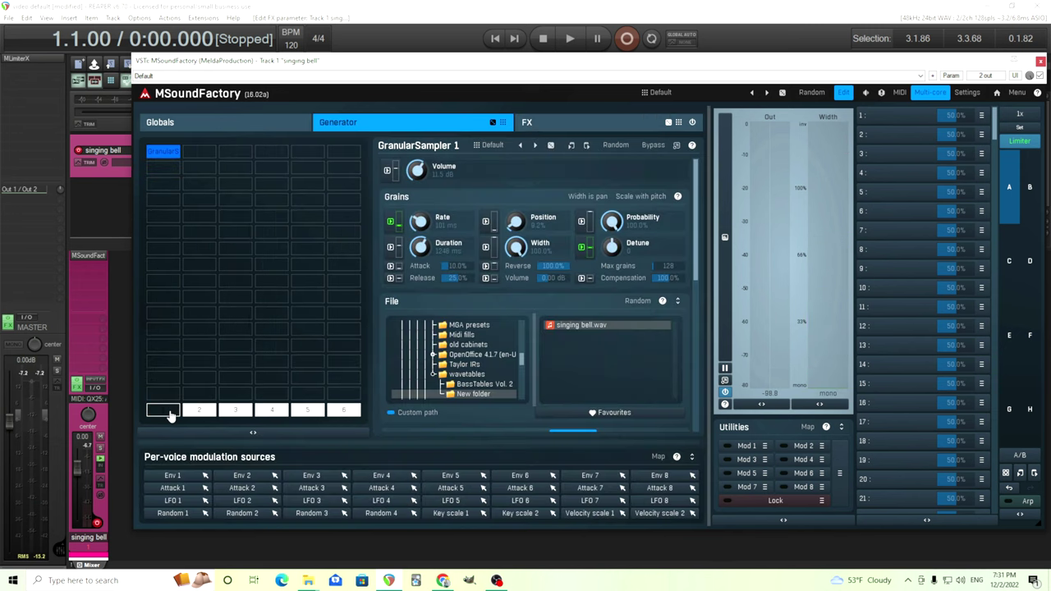
double_click(205, 156)
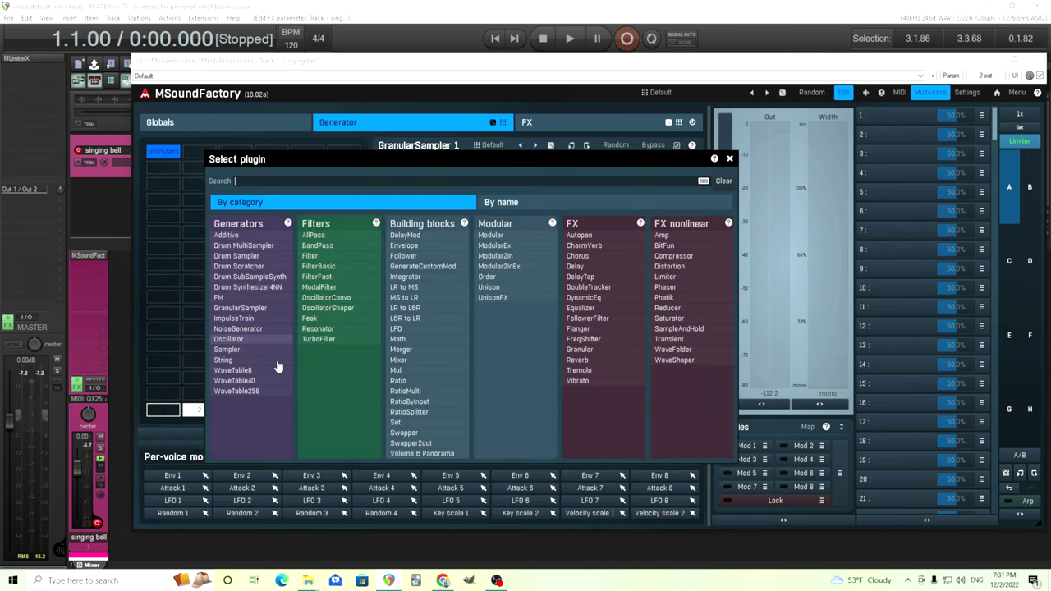
click(257, 340)
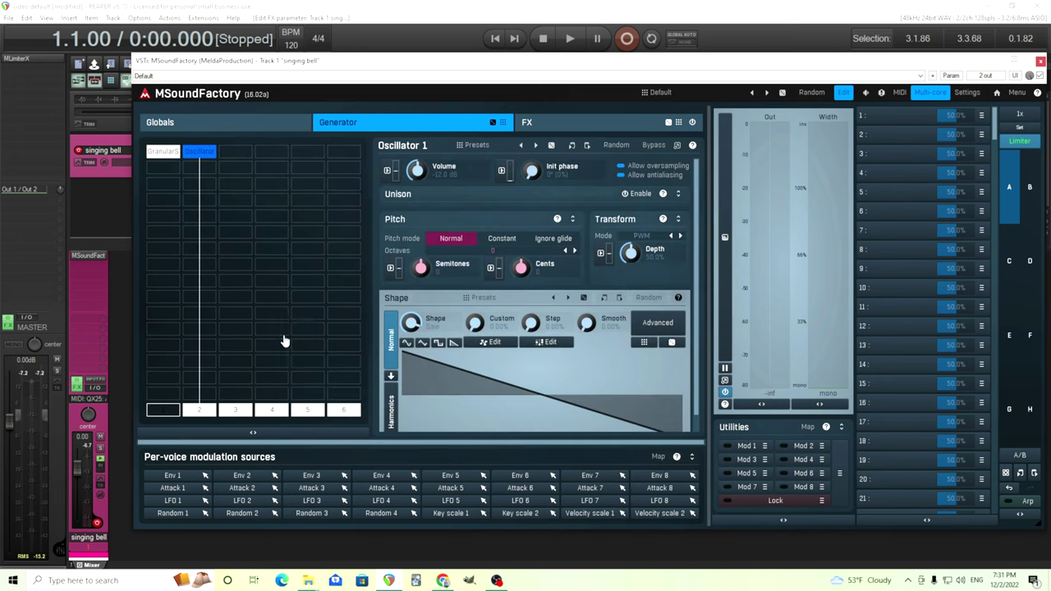
click(642, 196)
click(678, 196)
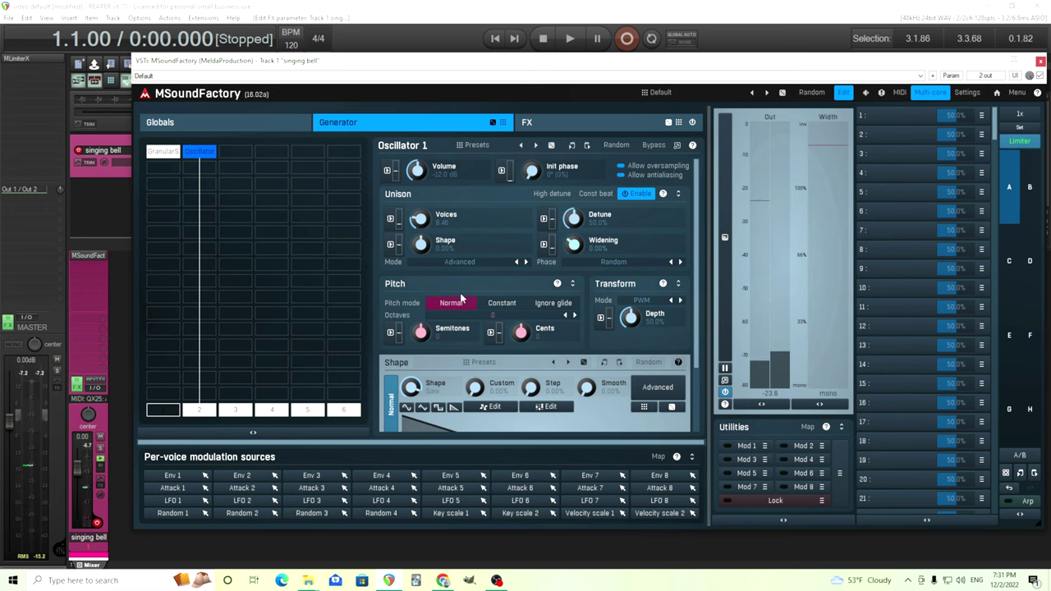
click(194, 169)
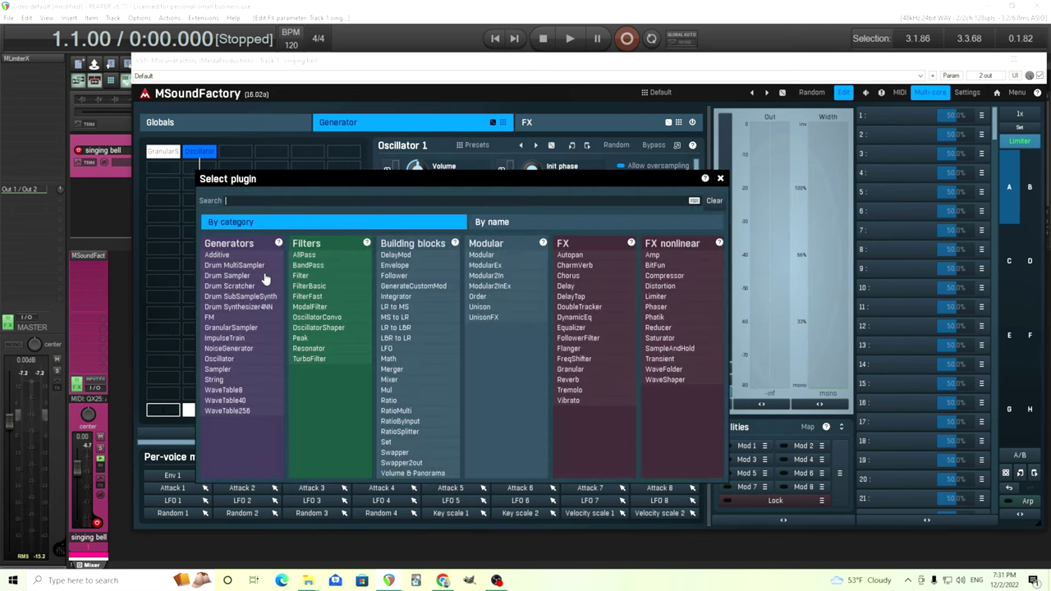
click(337, 299)
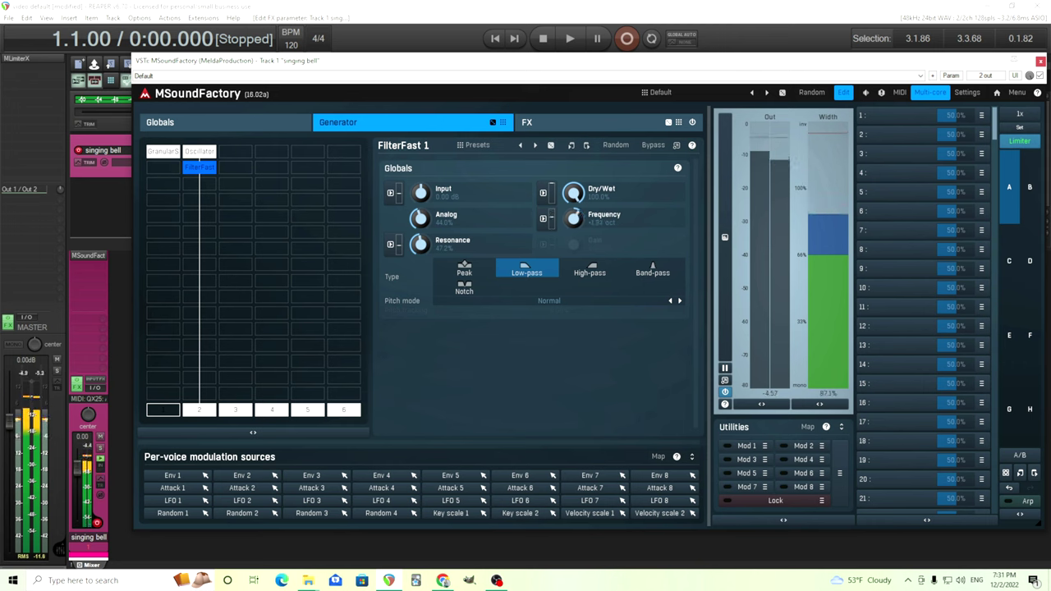
Assign Attack 1 as the slot A modulation source for FilterFast 1 Frequency
click(542, 220)
click(649, 249)
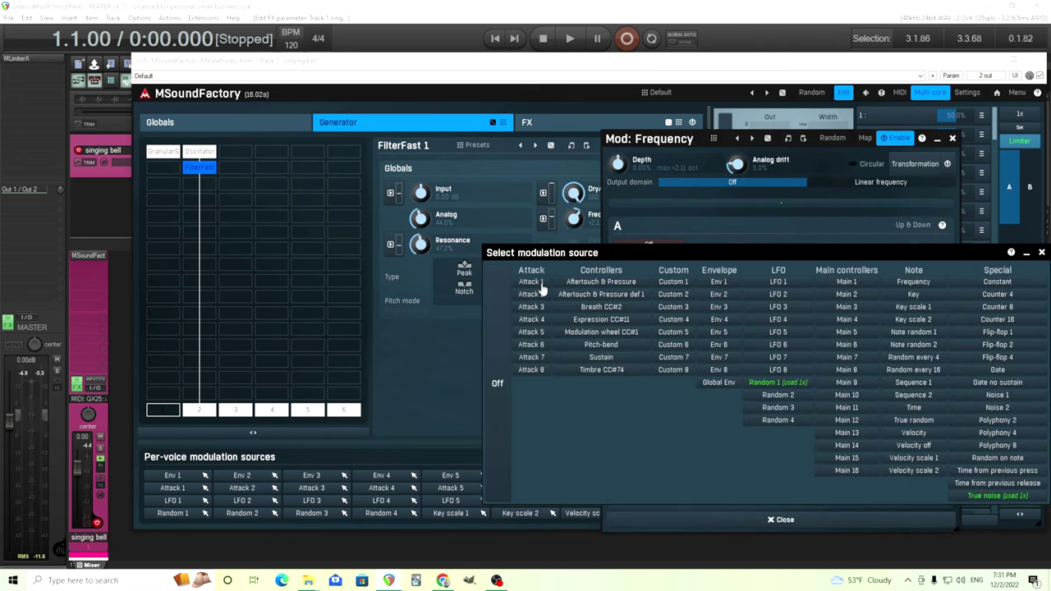
click(541, 285)
Adjust the Attack 1 envelope in its editor, then close the Frequency modulation settings
click(624, 250)
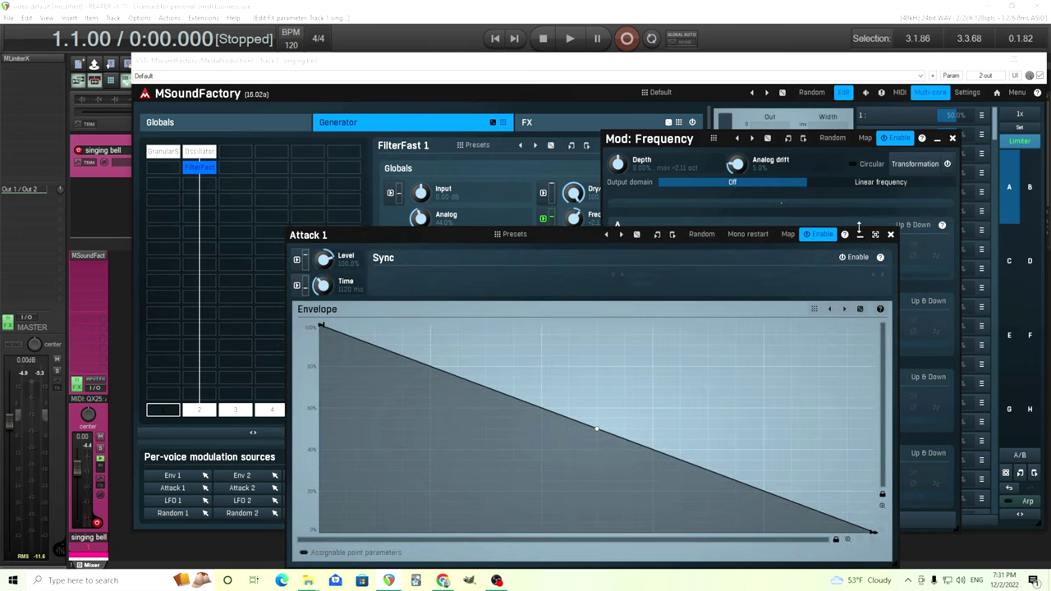
click(891, 235)
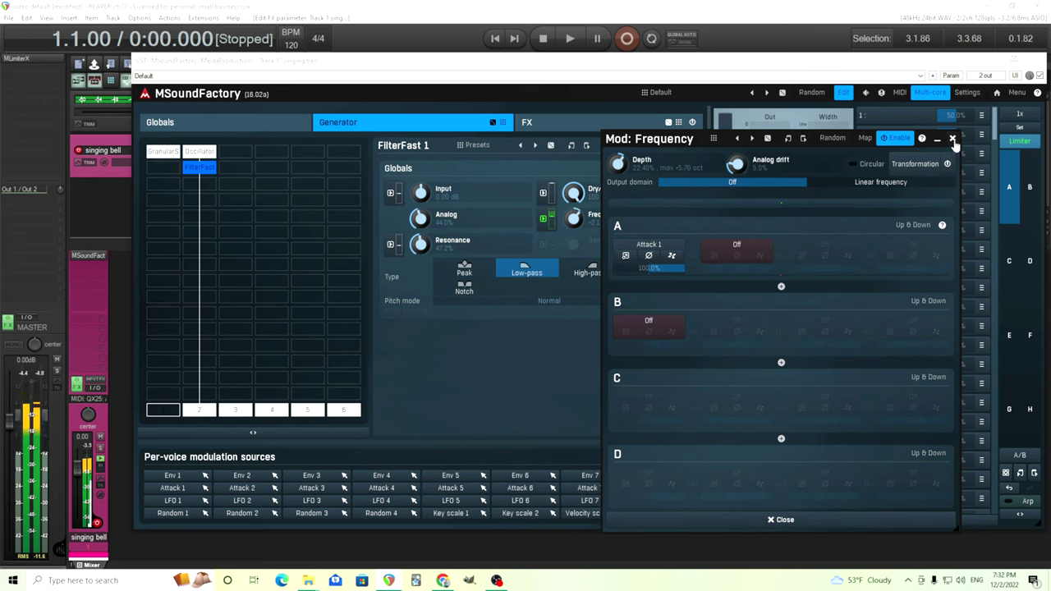
click(626, 256)
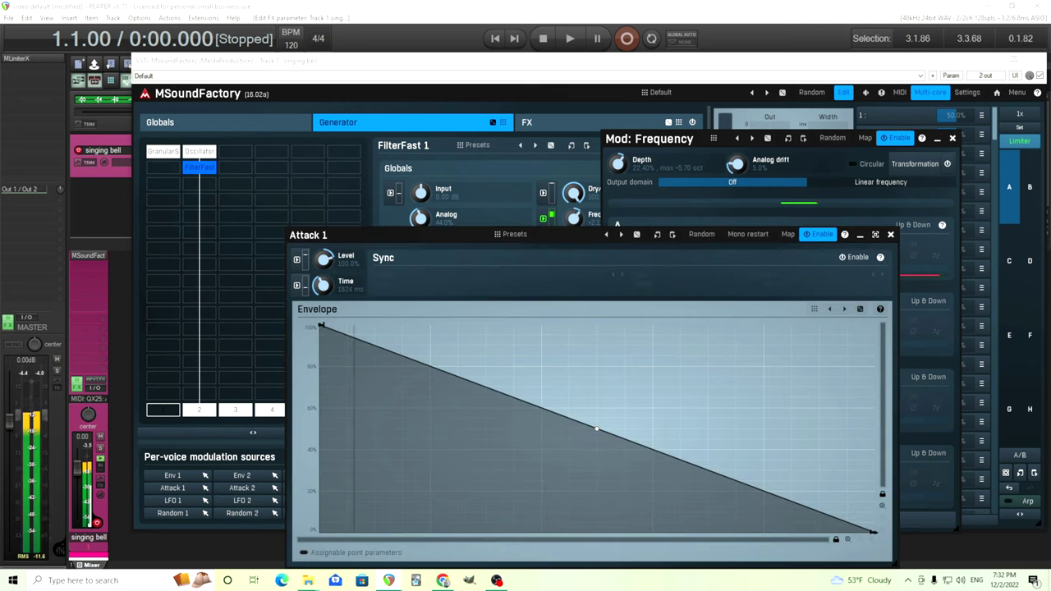
click(890, 234)
click(953, 138)
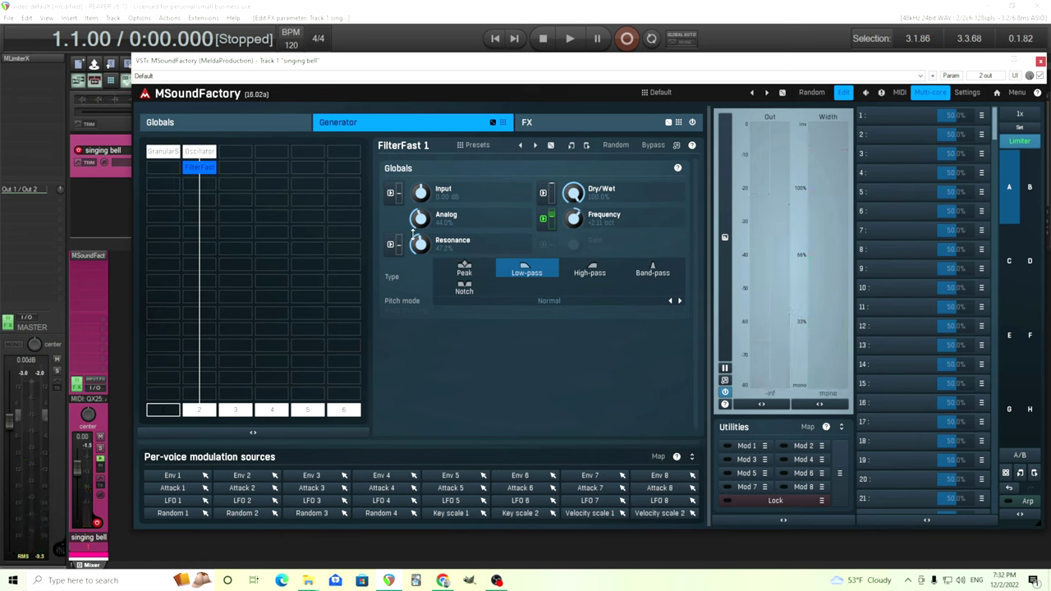
right_click(206, 153)
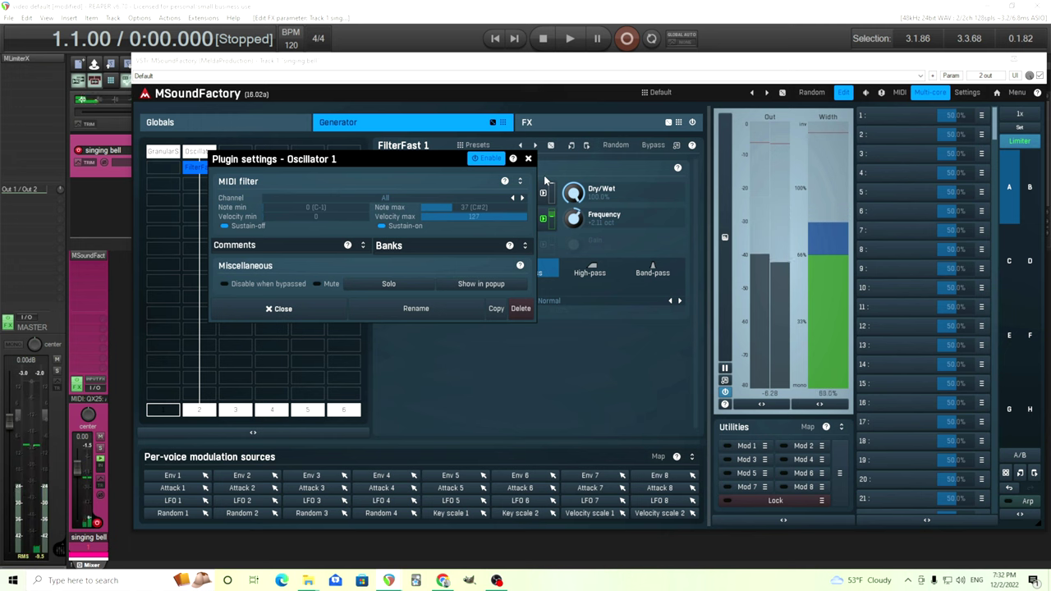
click(528, 159)
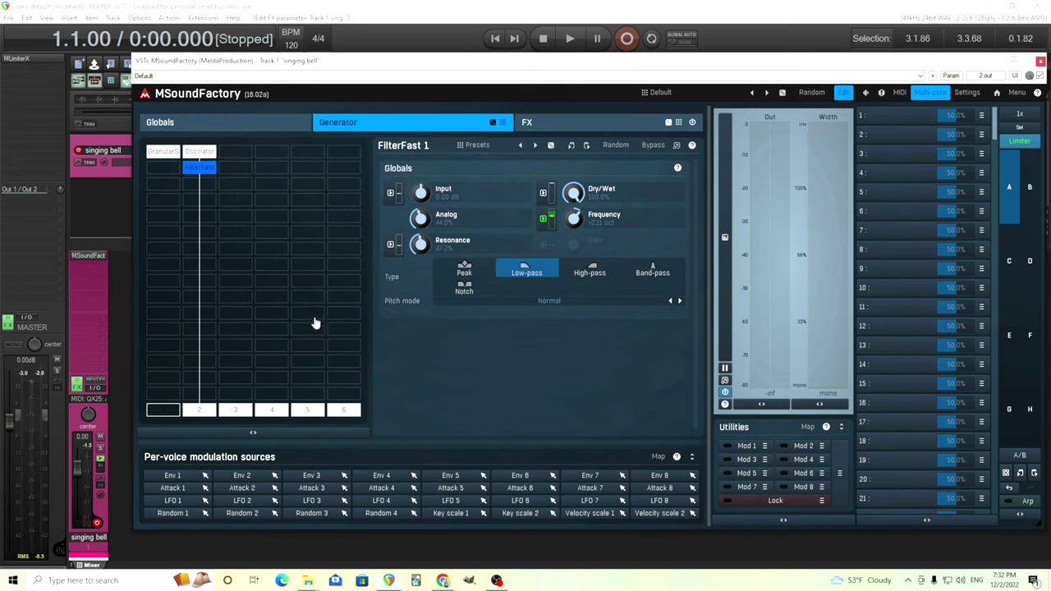
Add a Mixer module in the FX chain directly below the Eq
click(619, 125)
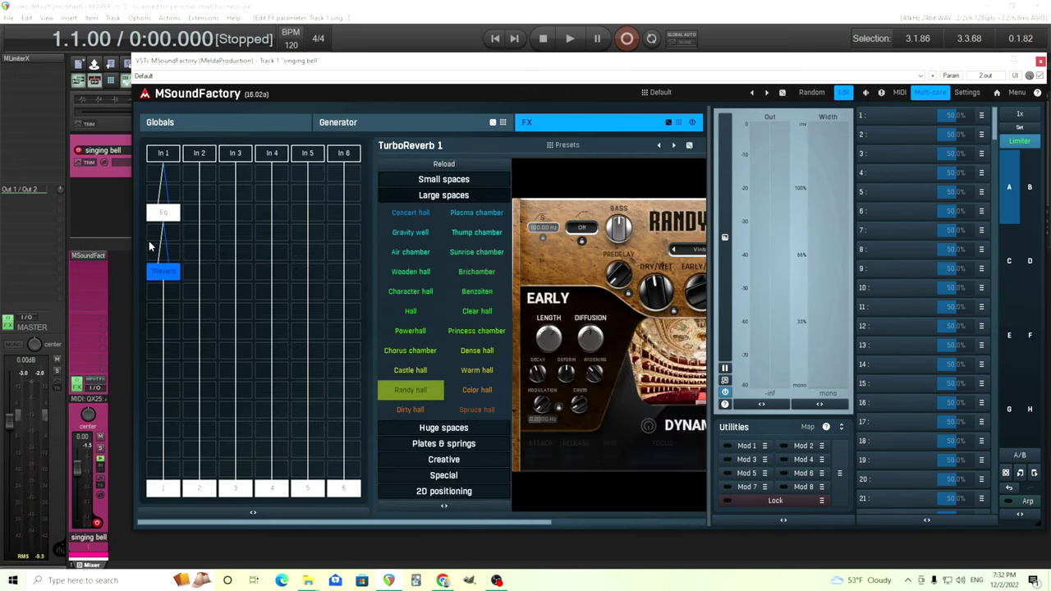
click(168, 213)
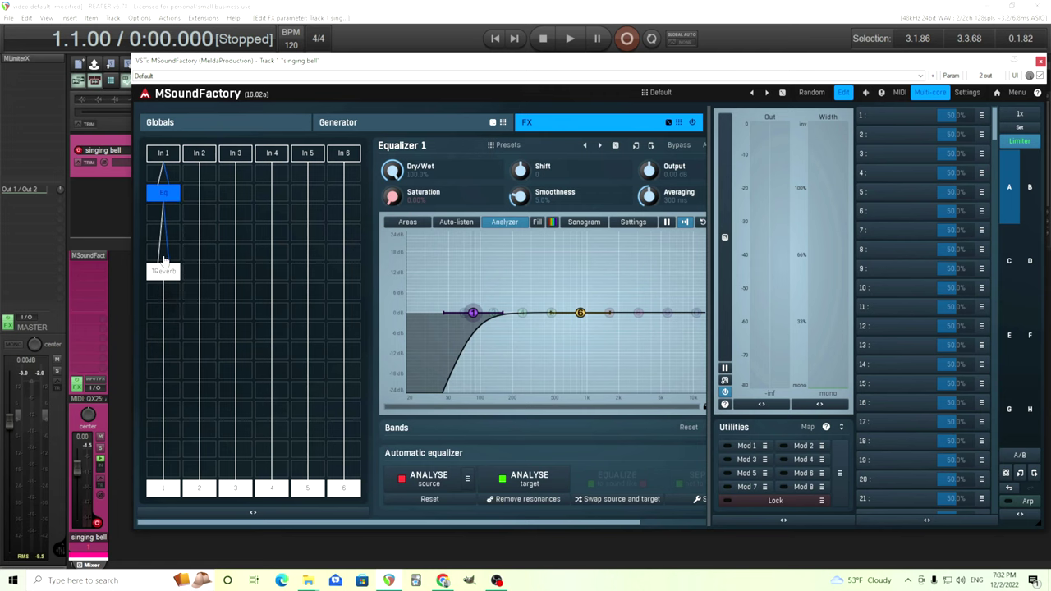
double_click(168, 254)
click(575, 161)
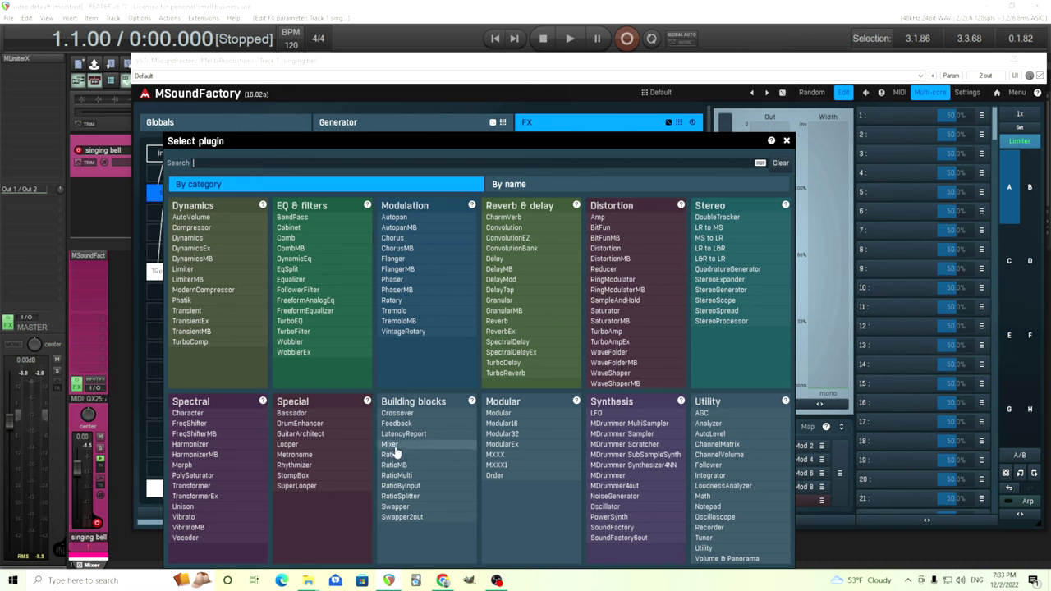
click(386, 444)
Enable the Mixer's Input 1 and Input 2 with Steal input 2 turned on
click(161, 252)
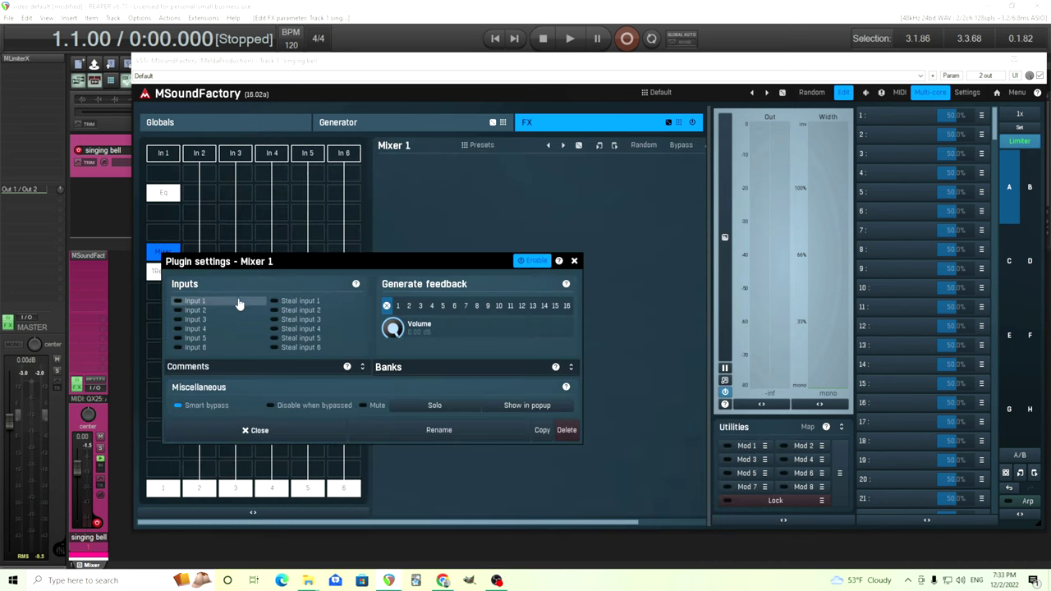
drag(217, 263, 326, 239)
click(305, 280)
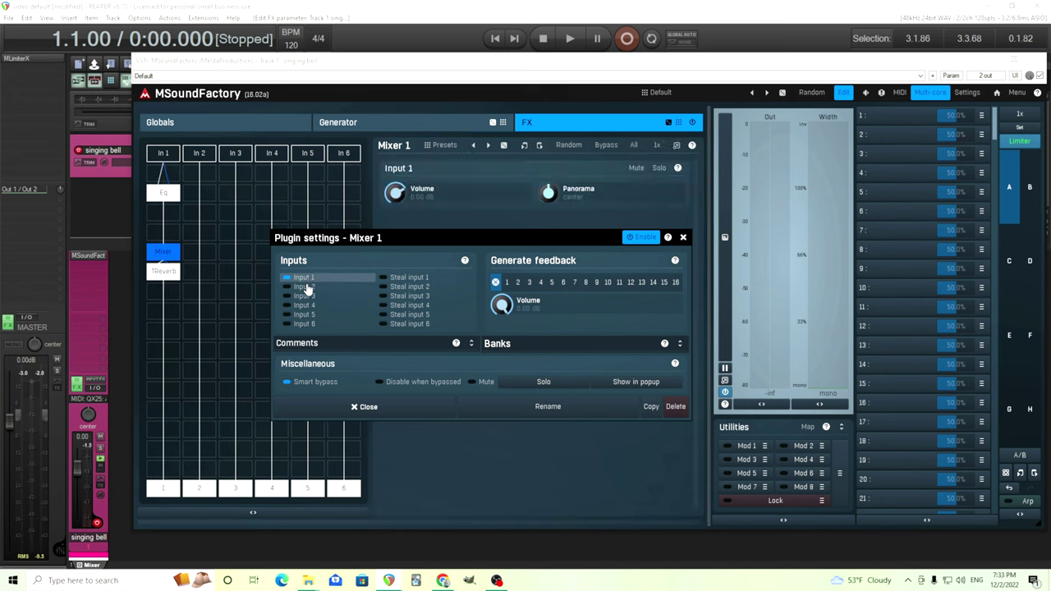
click(306, 287)
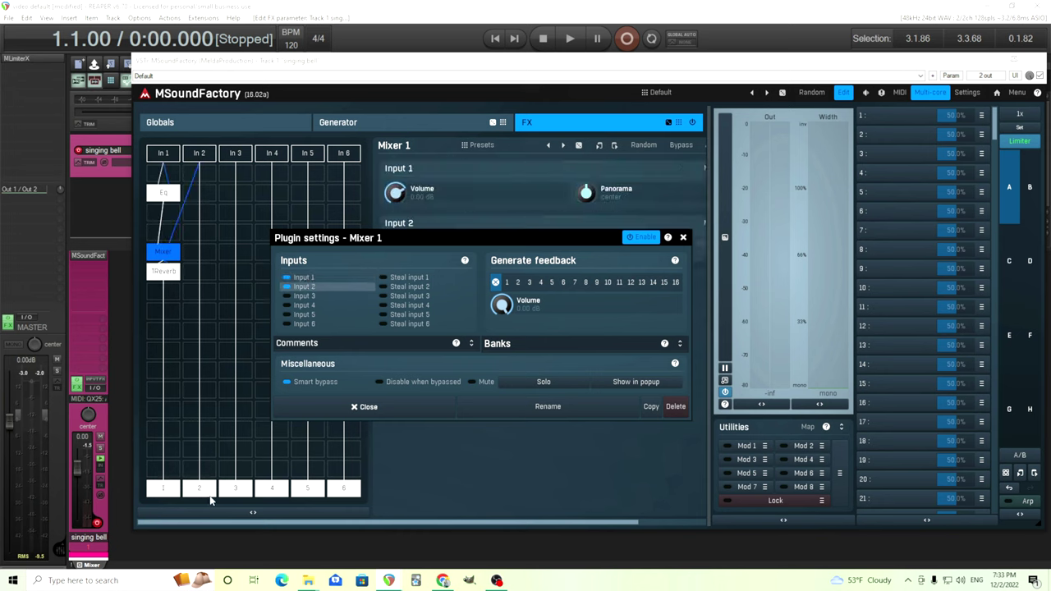
click(415, 289)
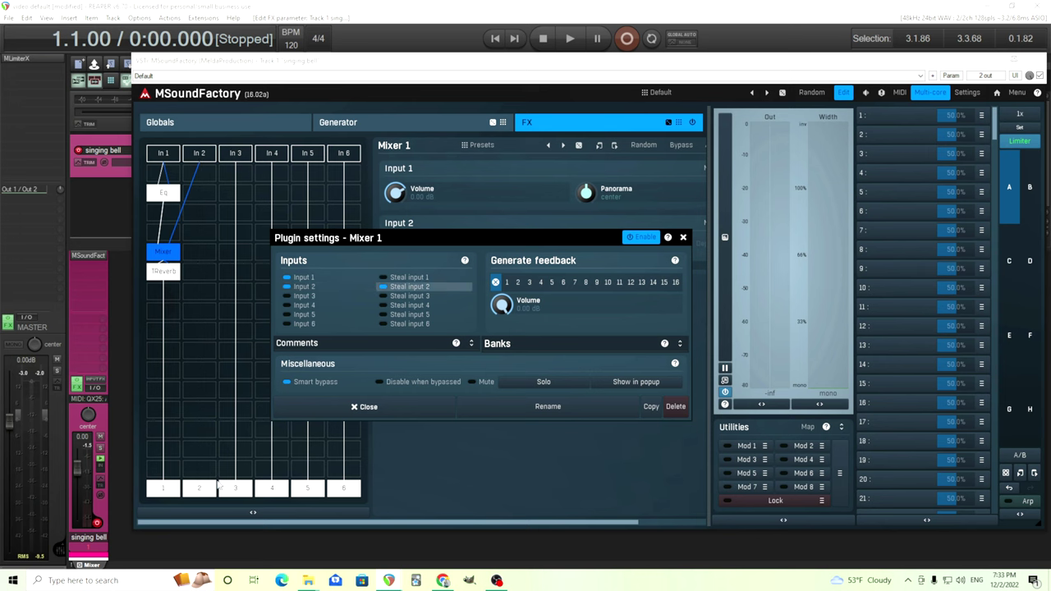
click(396, 408)
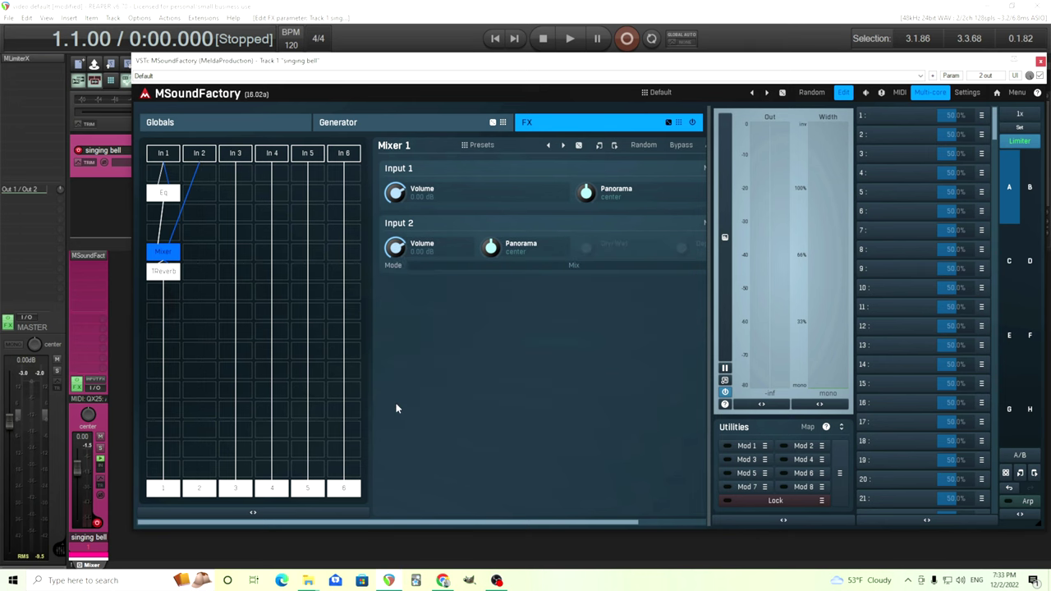
Set Mixer 1 Input 1 volume to -4.00 dB
click(378, 123)
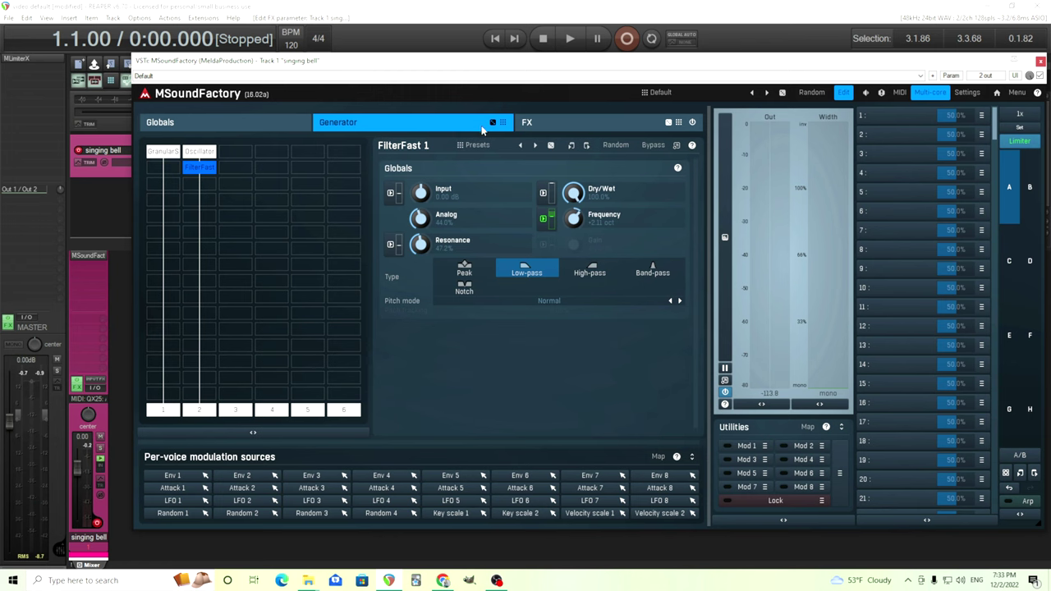
click(575, 126)
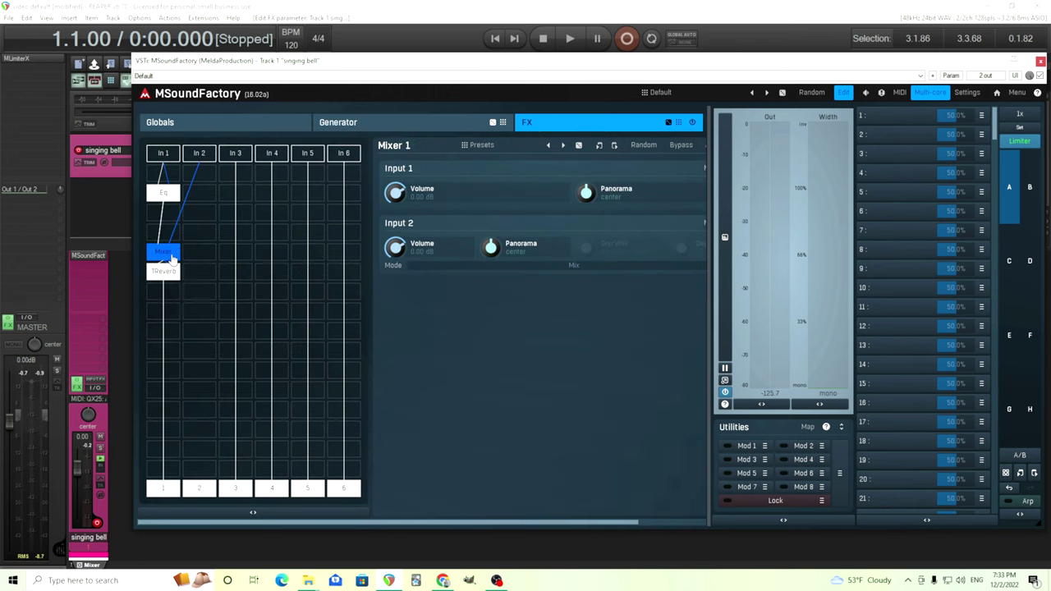
double_click(395, 192)
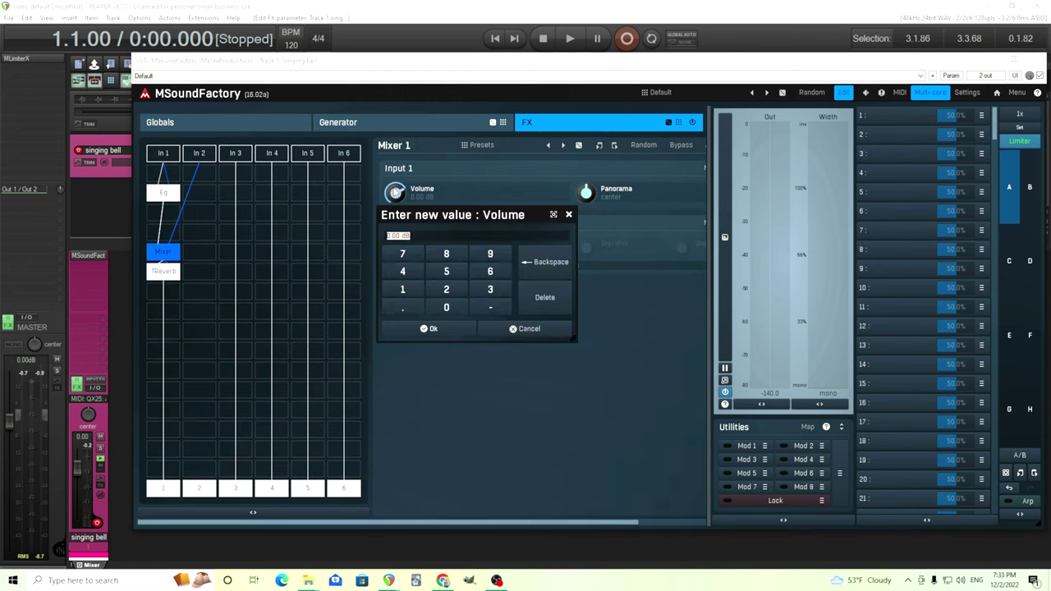
click(487, 309)
click(406, 274)
click(442, 337)
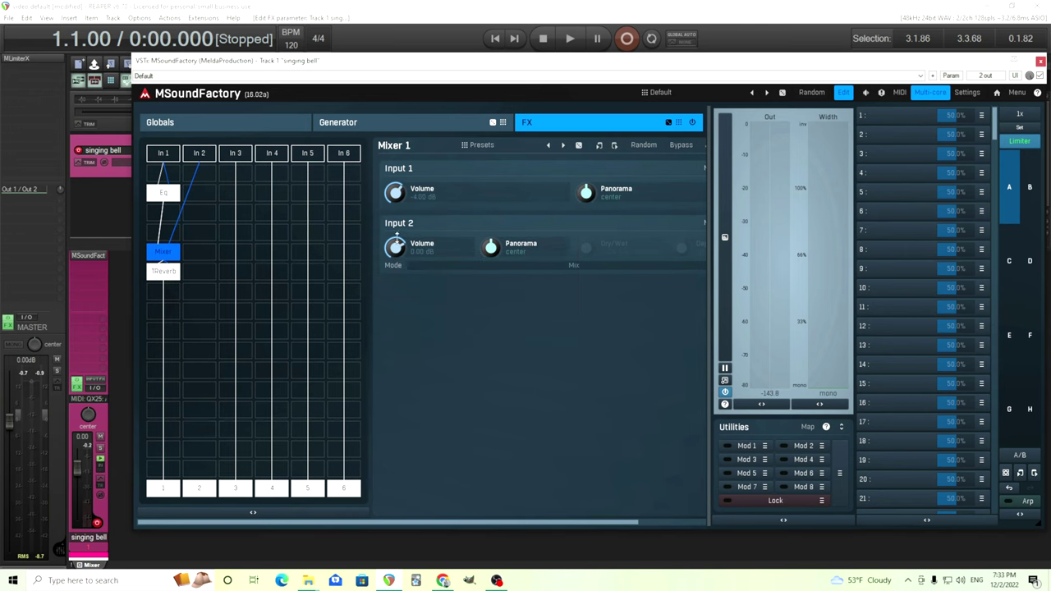
Set Mixer 1 Input 2 volume to -4.00 dB and return to the Generator section
double_click(395, 247)
click(443, 362)
click(368, 328)
click(411, 386)
click(366, 129)
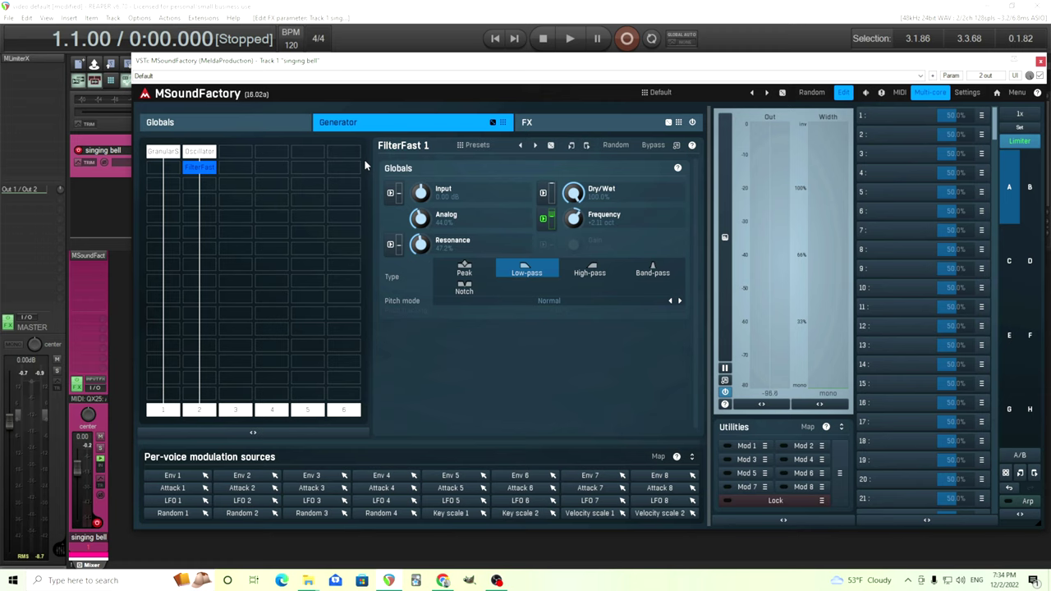
Show GranularSampler 1's File and Sample settings: singing bell.wav, Root D2 (38), Finetune -0.49
click(164, 153)
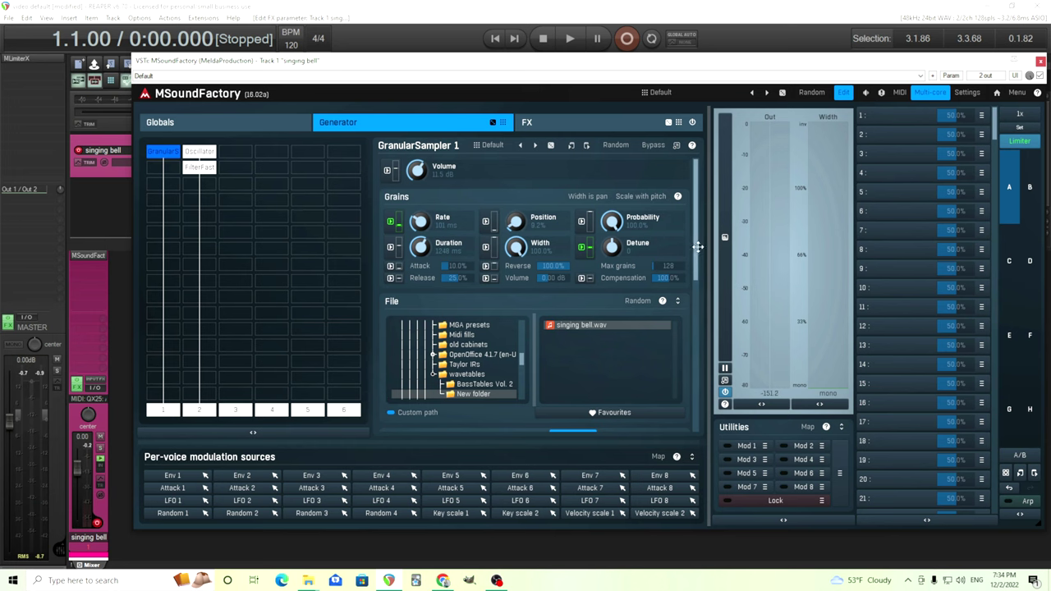
drag(698, 247, 699, 369)
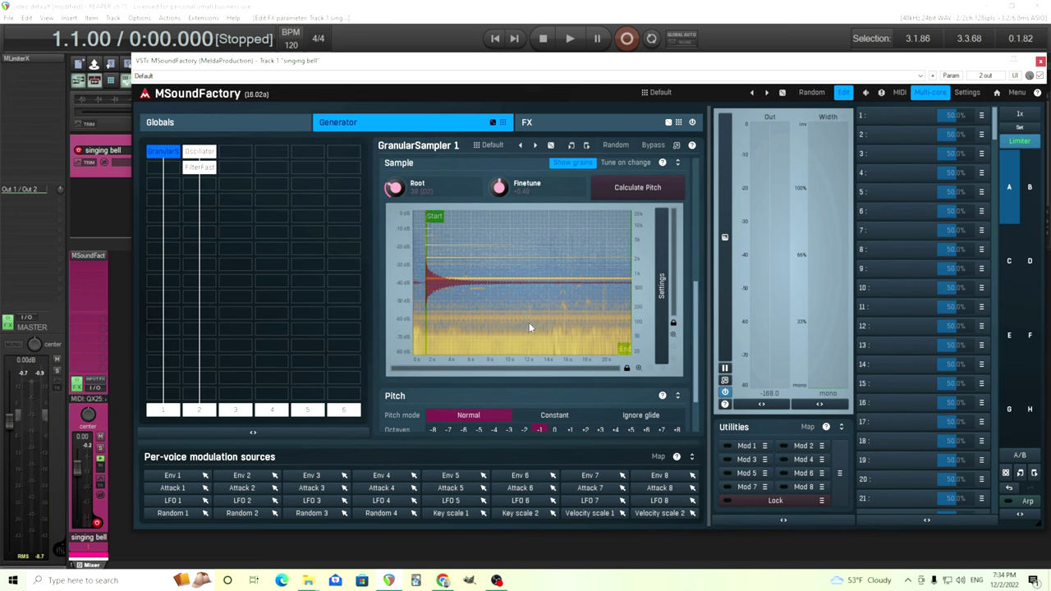
drag(692, 340, 712, 327)
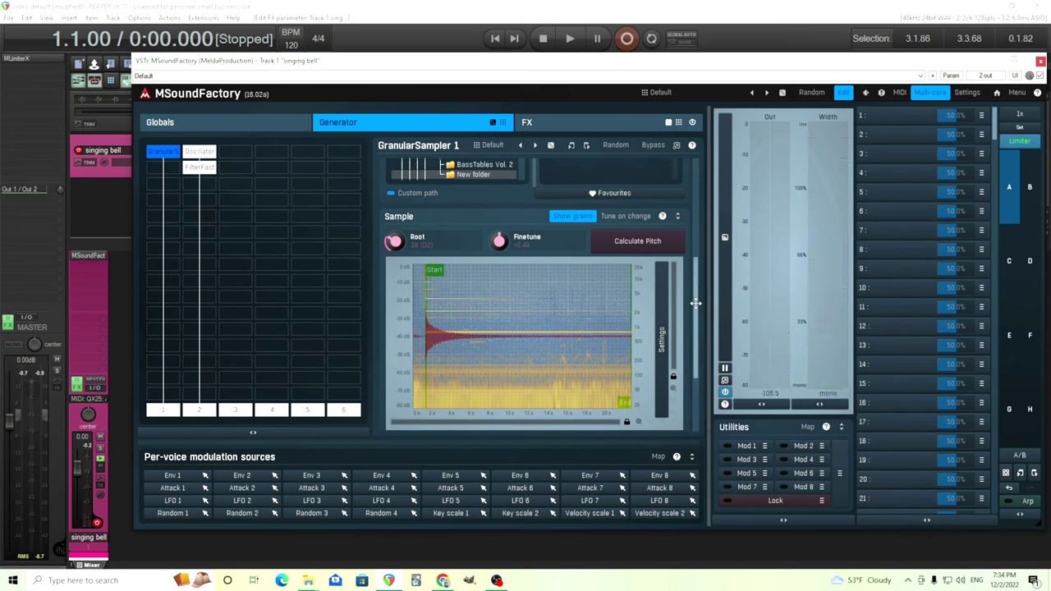
mouse_move(695, 303)
mouse_down()
mouse_move(696, 259)
mouse_move(706, 318)
mouse_up()
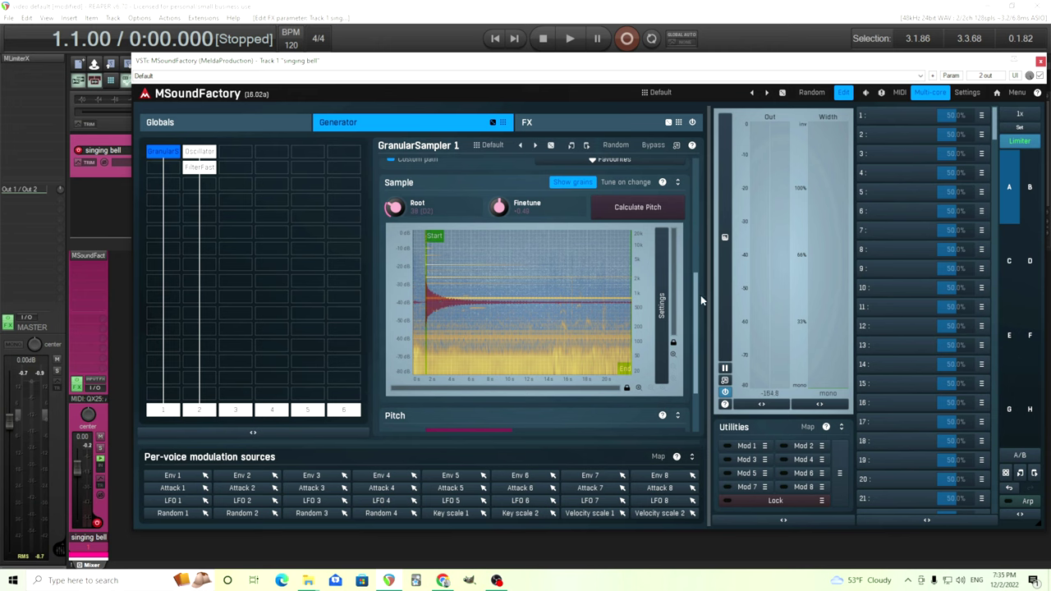
drag(700, 300, 695, 241)
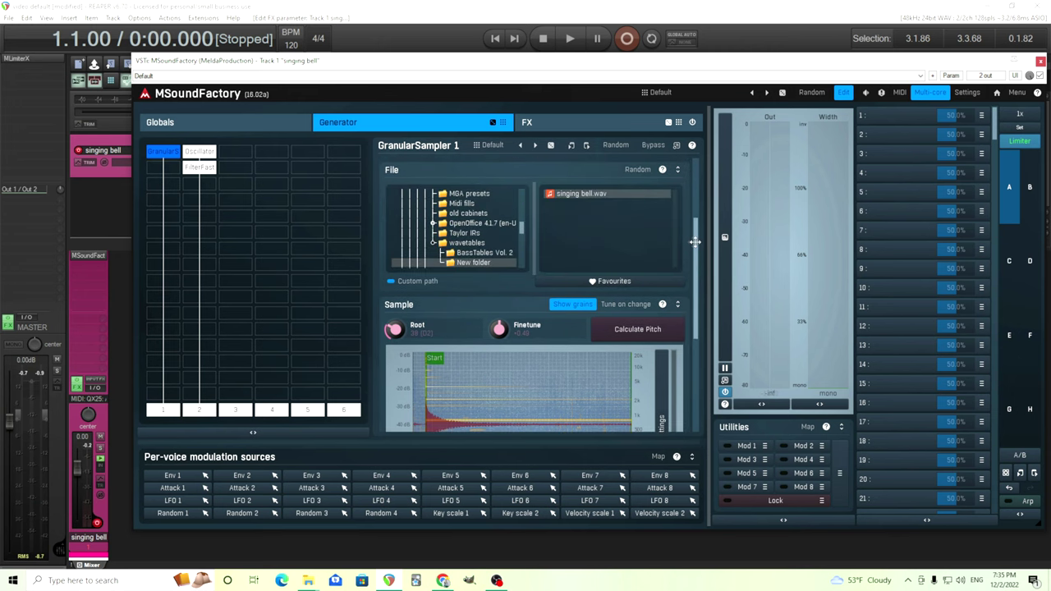